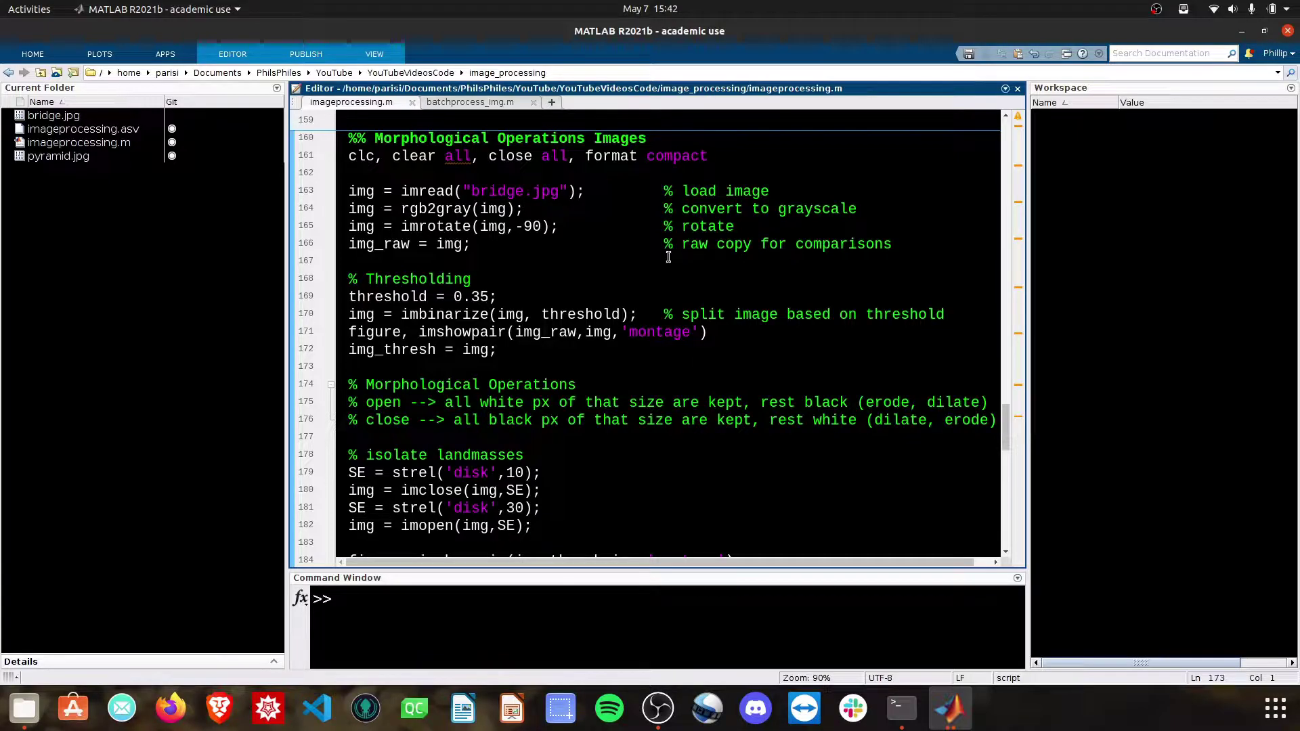
Step: Highlight the image loading, thresholding and landmass isolation code, then place the caret in the morphological section
mouse_move(668, 257)
left_mouse_down()
mouse_move(537, 244)
mouse_move(337, 188)
left_mouse_up()
left_click(450, 267)
left_click_drag(499, 349, 339, 298)
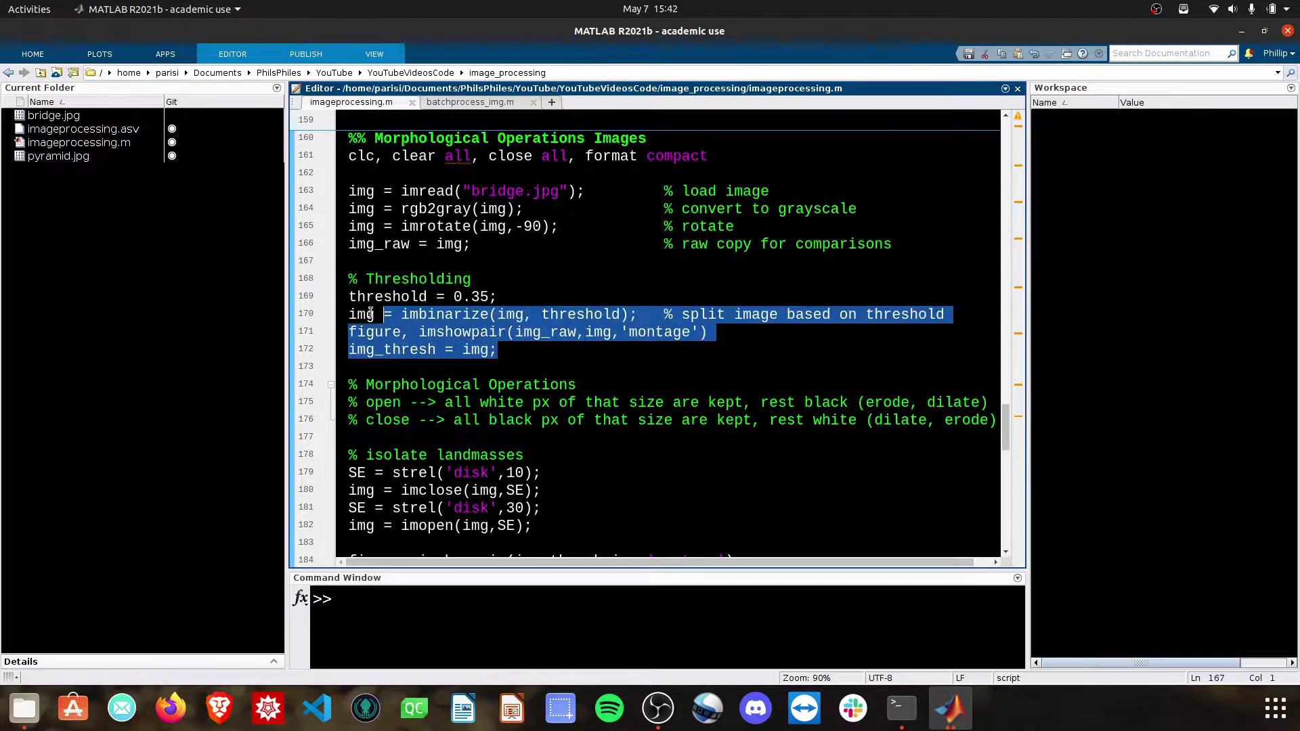
left_click(498, 359)
mouse_move(559, 526)
left_mouse_down()
mouse_move(404, 487)
mouse_move(357, 442)
left_mouse_up()
left_click(360, 439)
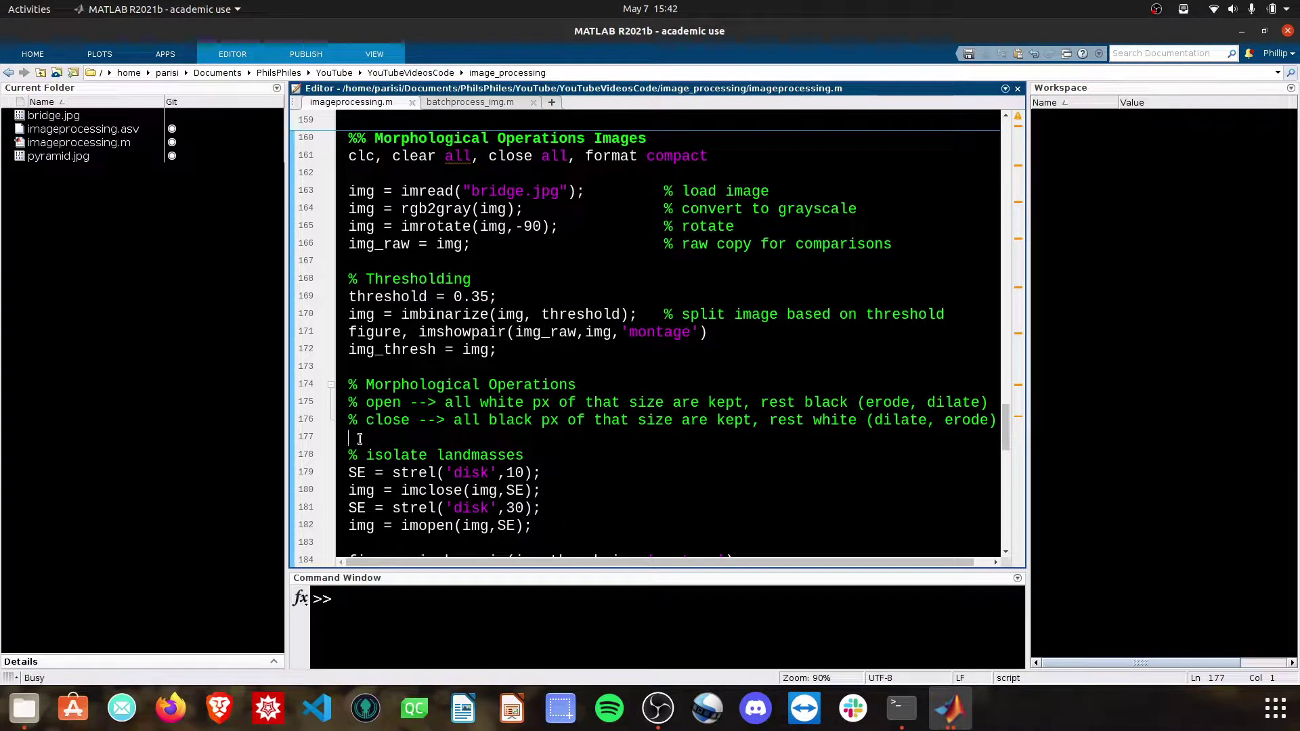
mouse_move(648, 315)
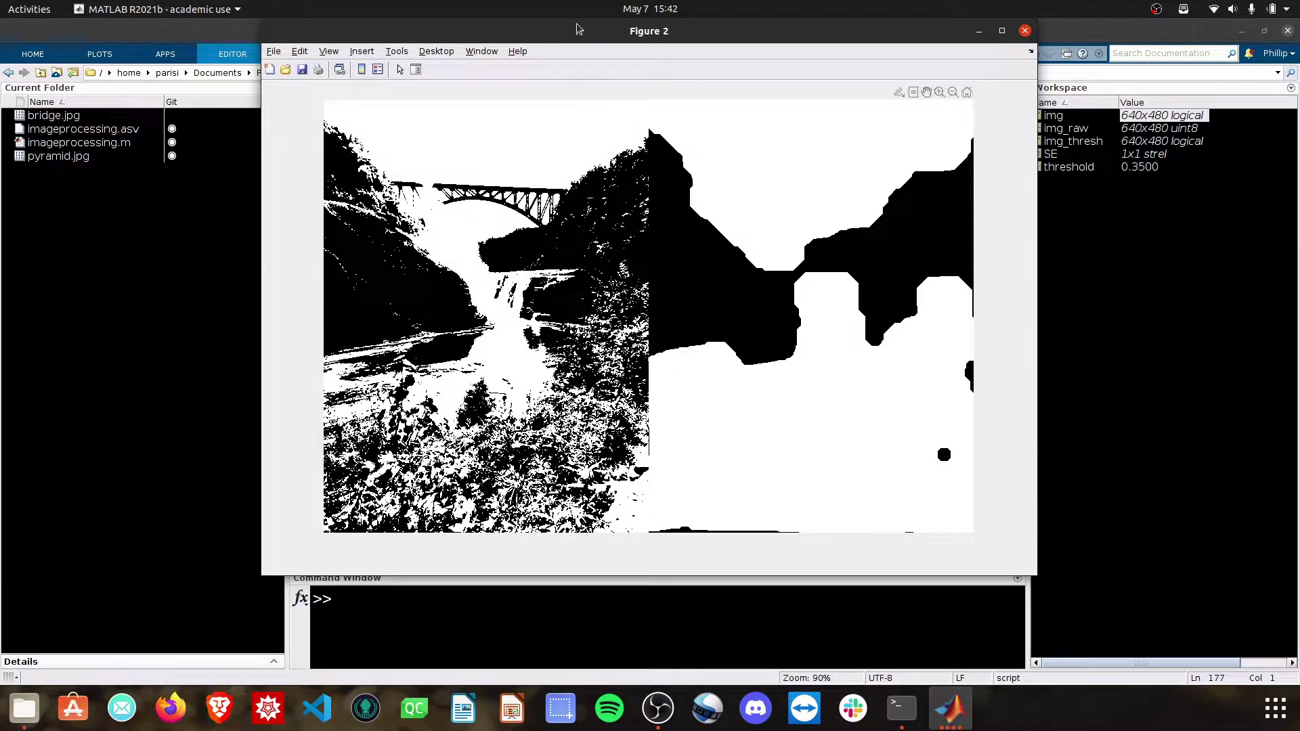
Step: Arrange the thresholded and landmass bridge figures side by side to compare them
left_click_drag(579, 28, 825, 91)
left_click_drag(720, 33, 564, 103)
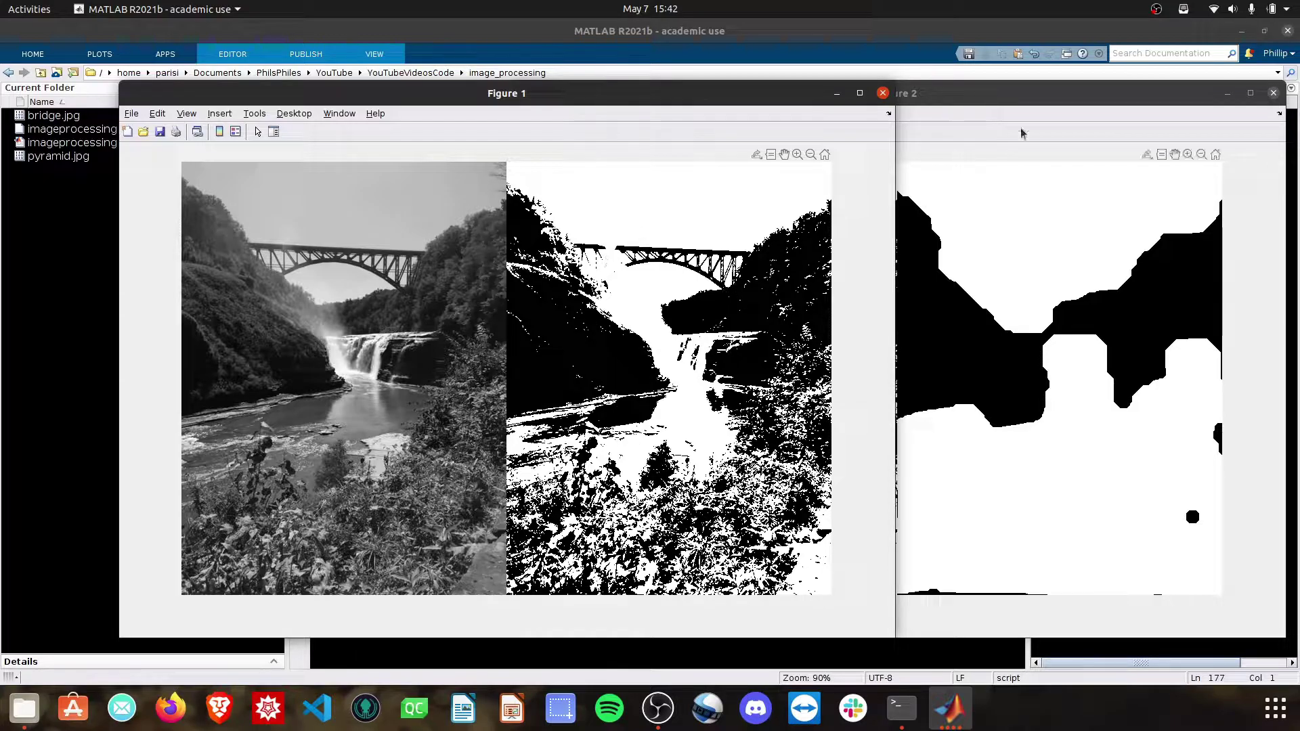
mouse_move(1056, 381)
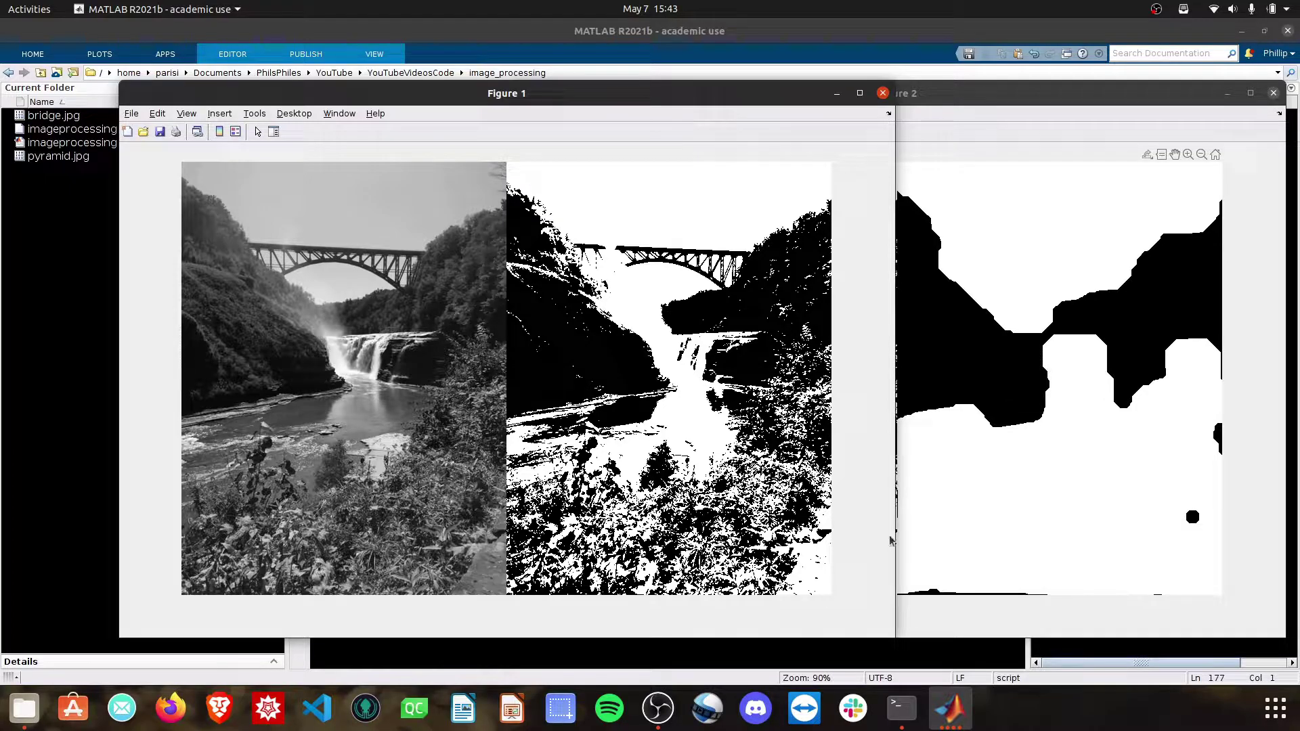
key("alt+Tab")
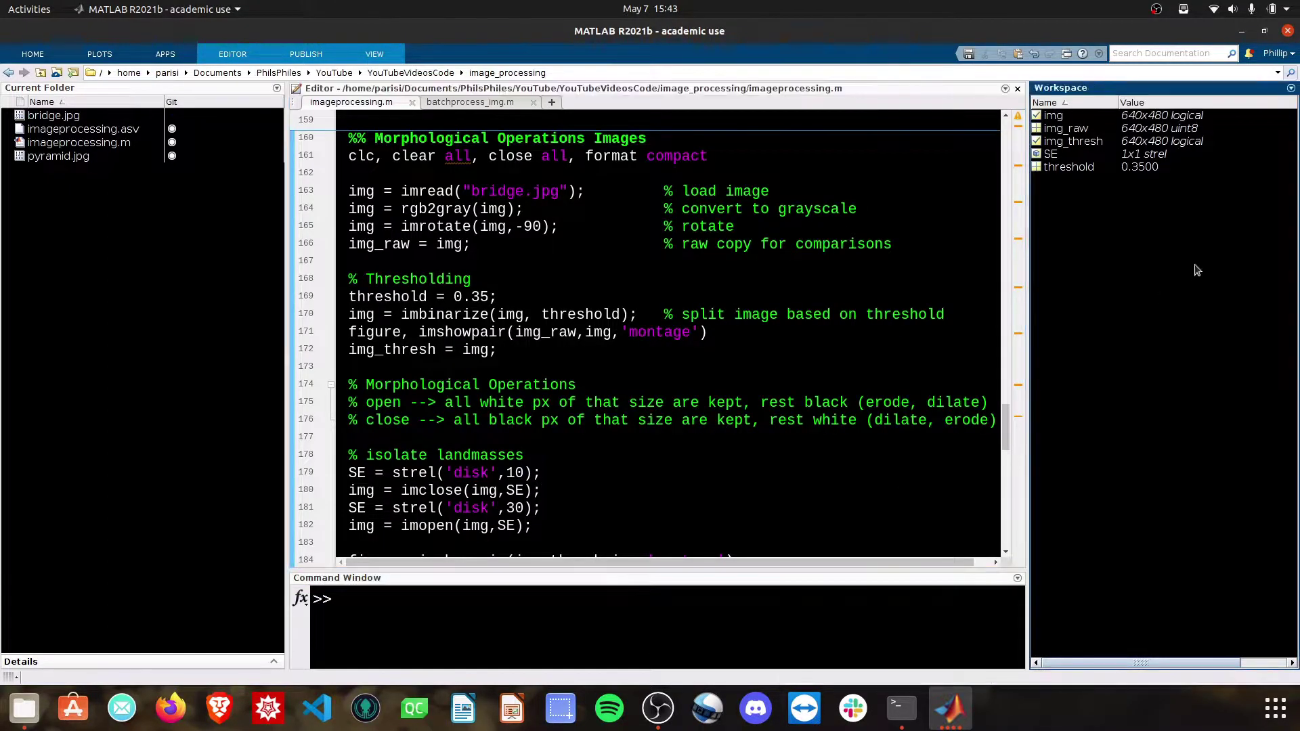
Step: Open the img variable and scroll through its 640x480 grid of 0s and 1s
left_click(1055, 117)
key("Return")
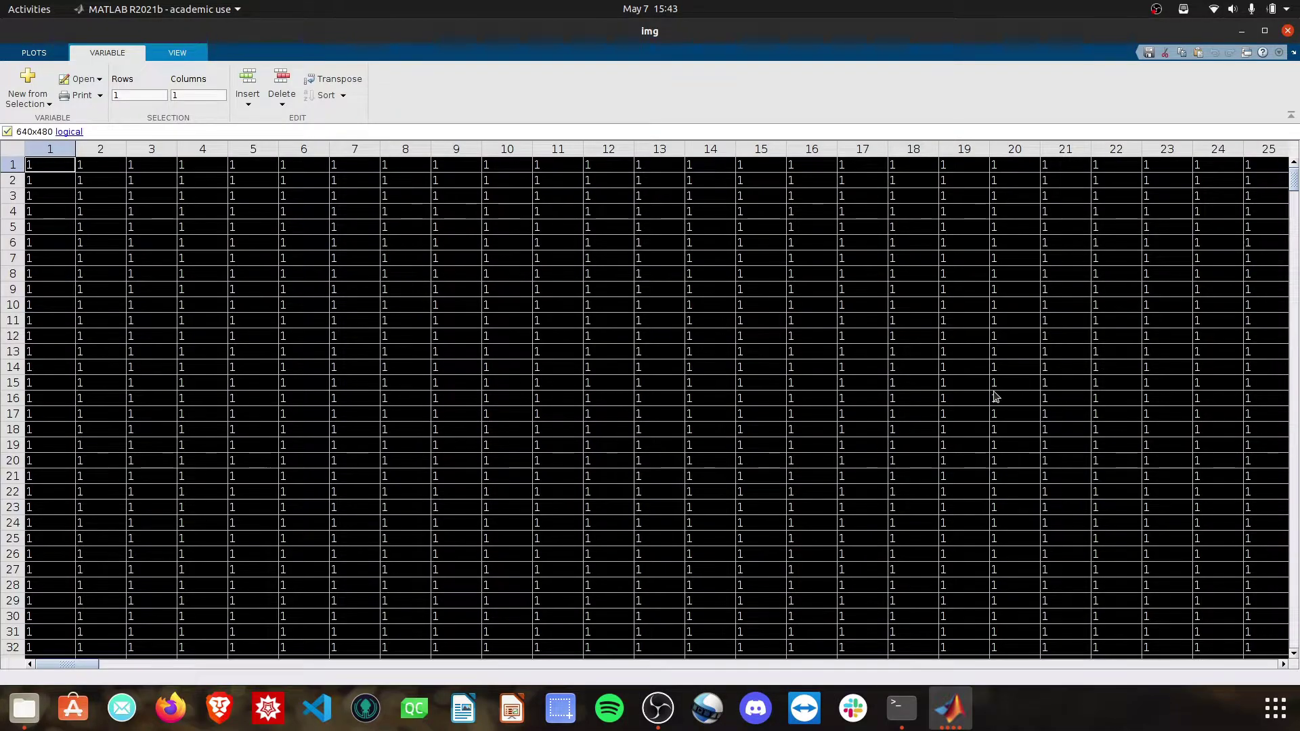
scroll(992, 398, "down", 7)
scroll(993, 396, "down", 7)
scroll(994, 396, "down", 7)
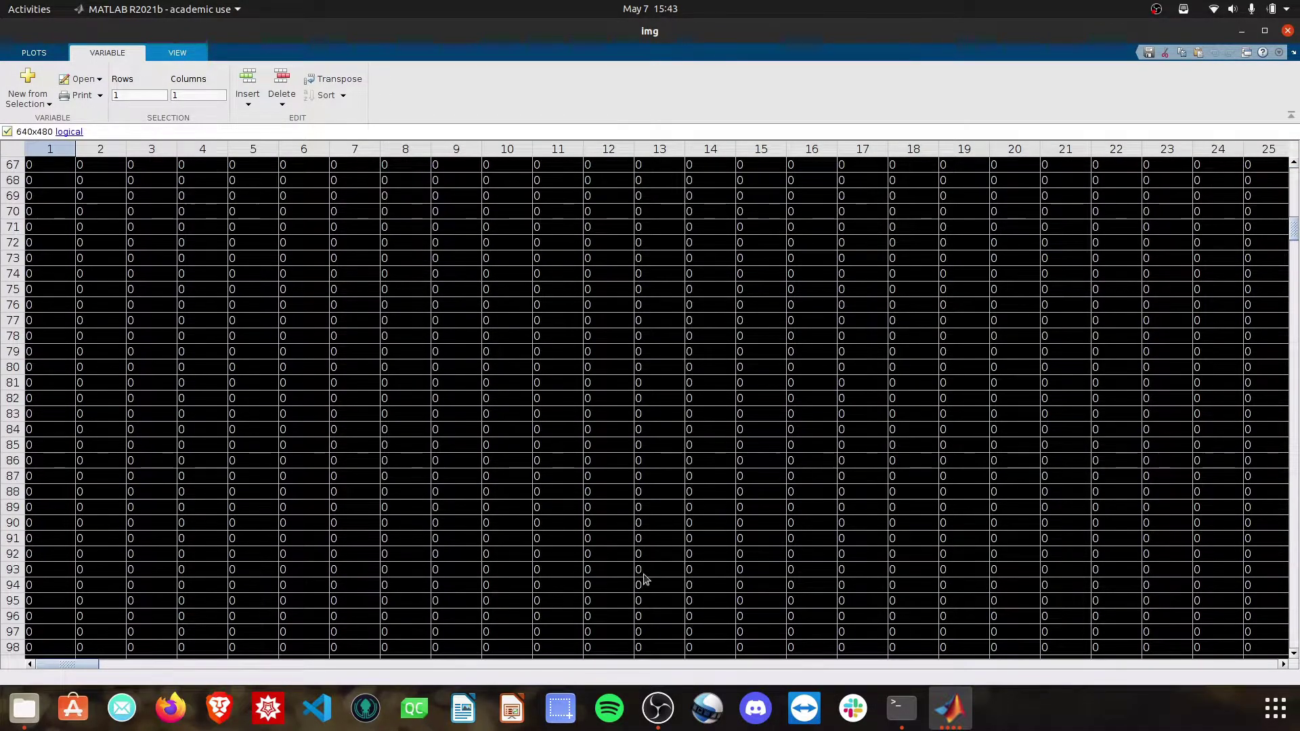
scroll(644, 581, "down", 5)
mouse_move(96, 661)
left_mouse_down()
mouse_move(227, 657)
mouse_move(88, 661)
left_mouse_up()
scroll(213, 589, "down", 4)
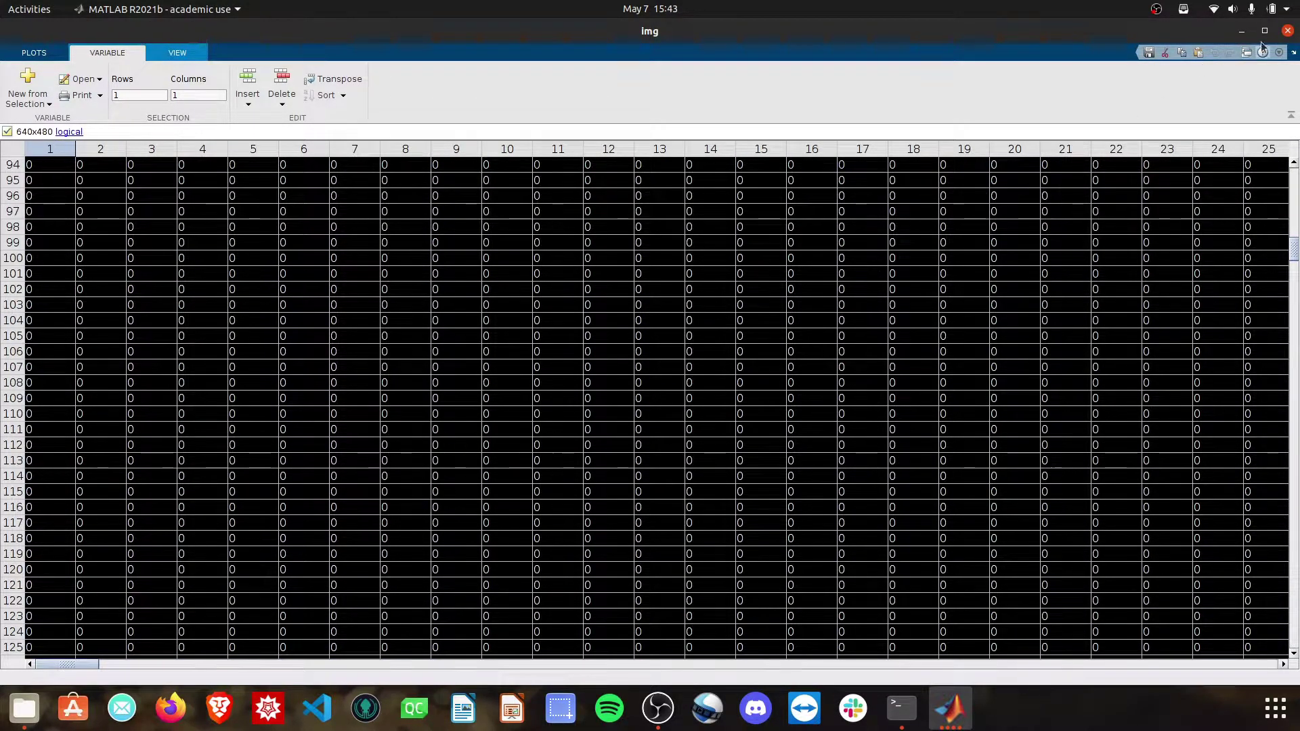
Step: Close the img variable view and scroll the script down to the Calculate Statistics section
left_click(1287, 30)
left_click(627, 436)
scroll(627, 474, "down", 2)
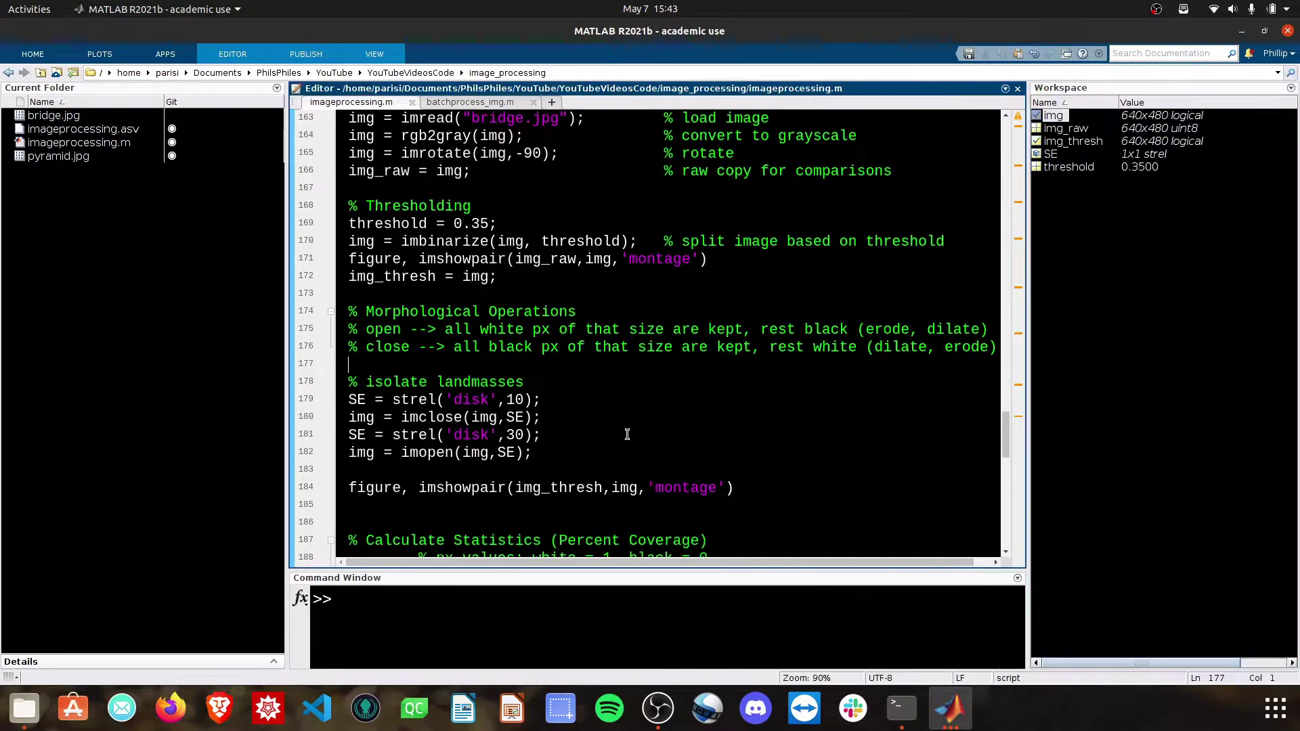
scroll(542, 514, "down", 2)
Step: Highlight the line 188 note that white pixels are 1 and black are 0
left_click_drag(437, 485, 611, 485)
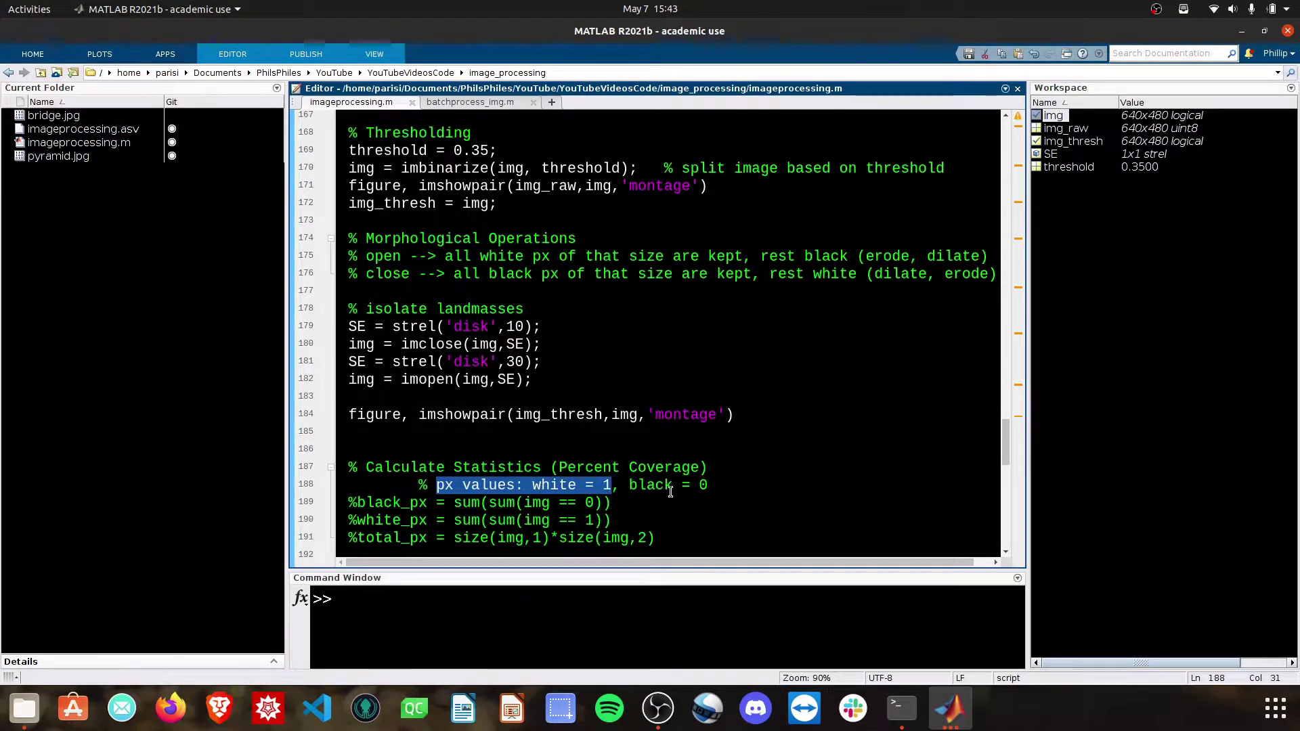
left_click(732, 483)
left_click_drag(731, 483, 629, 485)
left_click(717, 481)
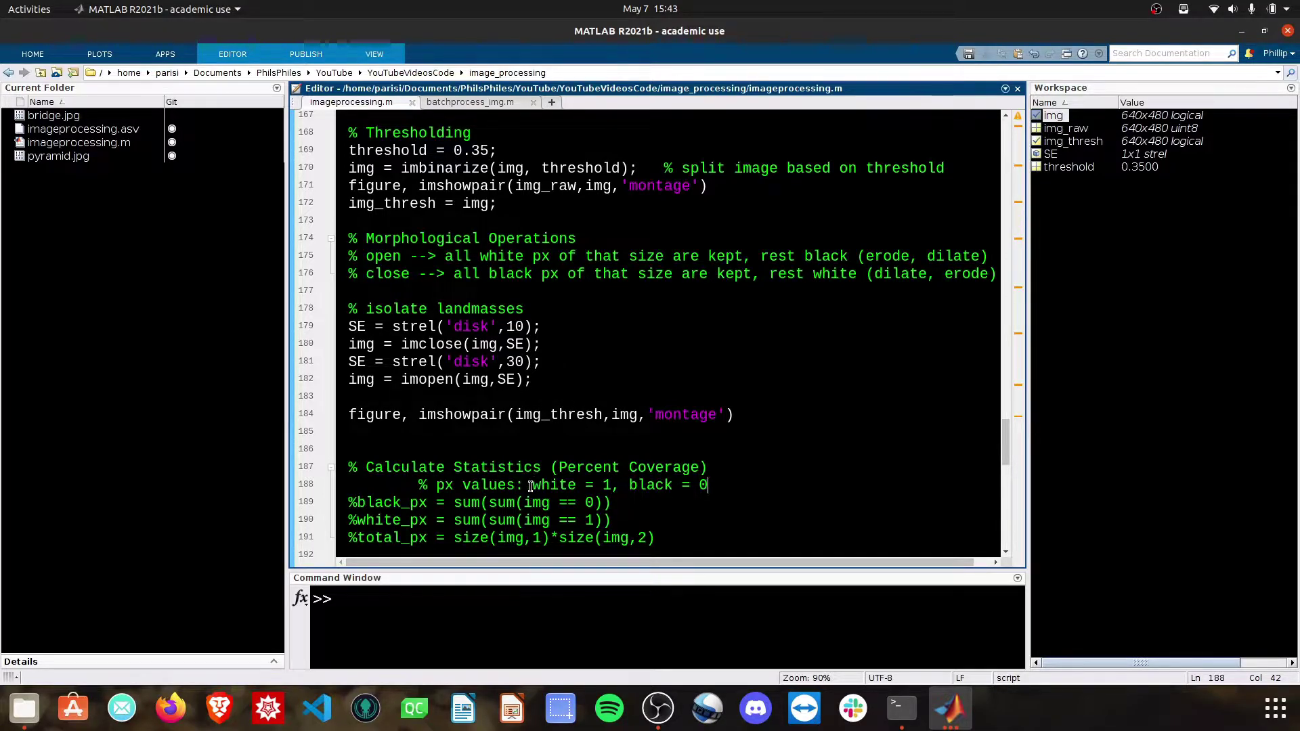
left_click_drag(532, 485, 608, 485)
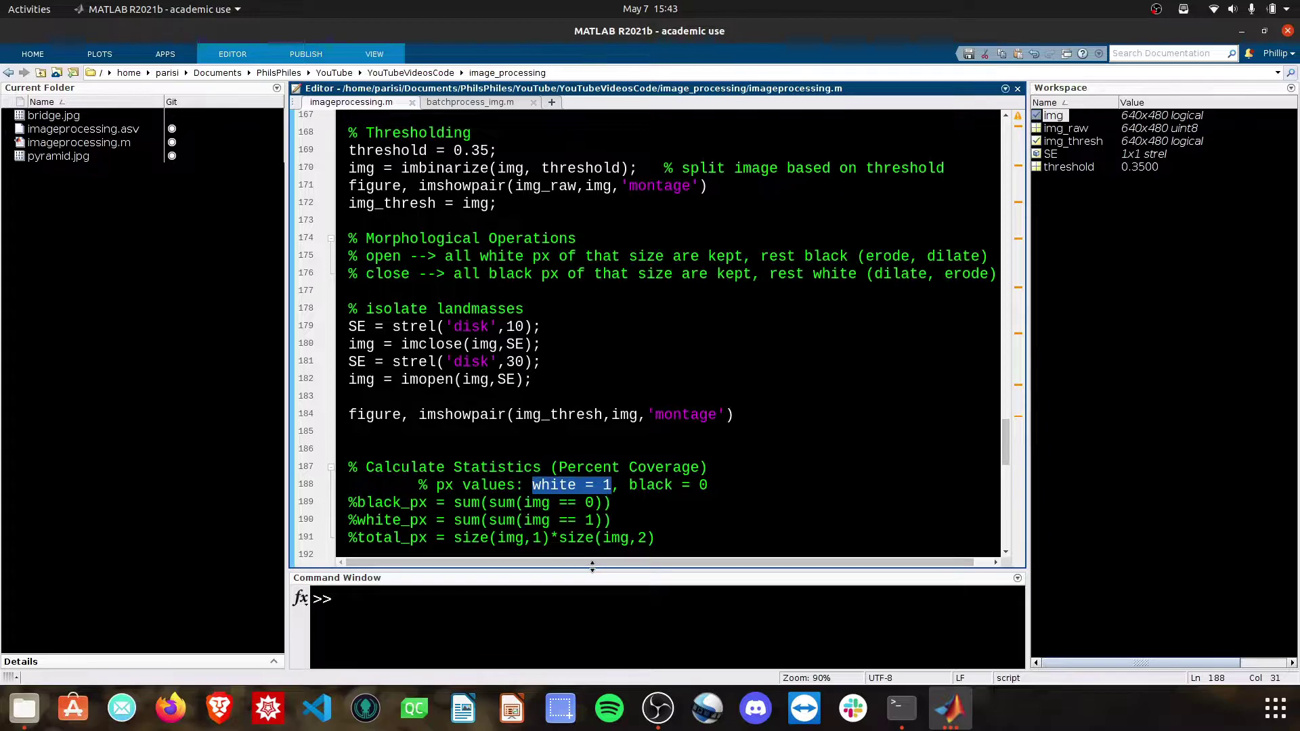
Step: Enlarge the Command Window and run sum(img) to get per-column sums
left_click_drag(592, 566, 593, 330)
left_click(596, 426)
type("sum(img)")
key("Return")
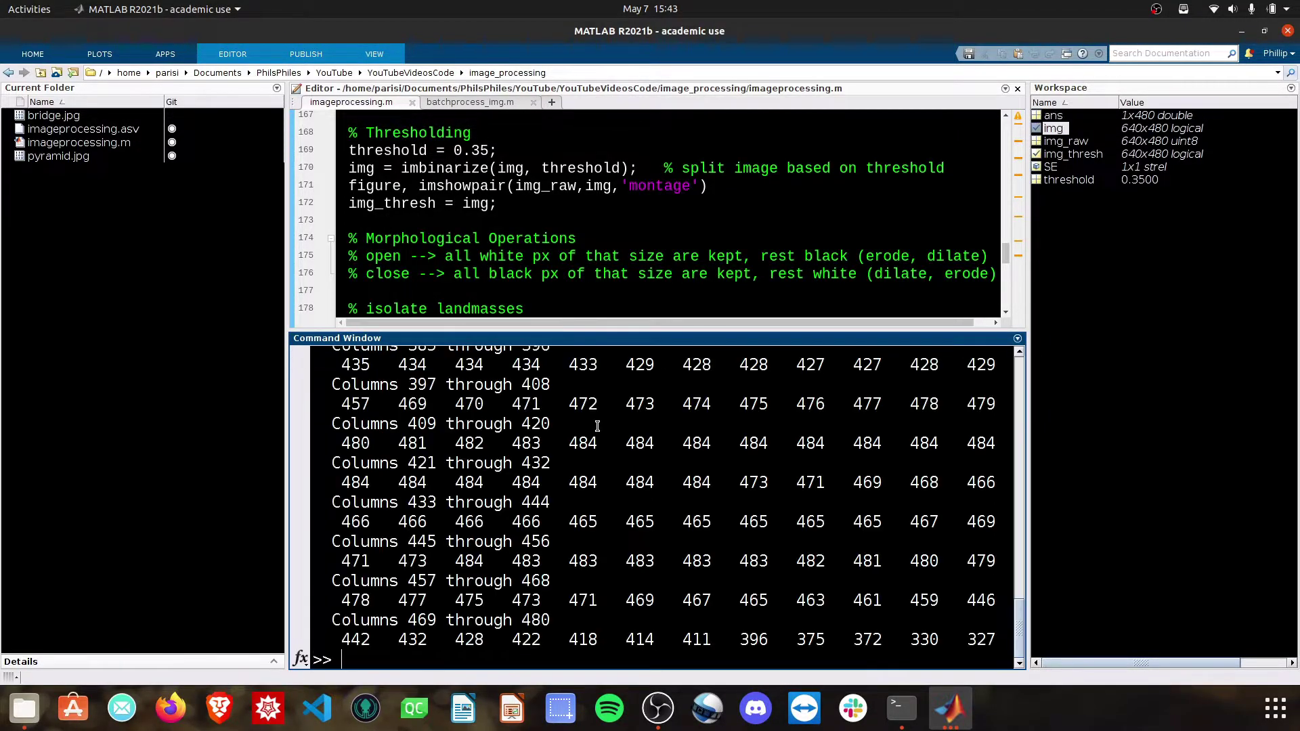
Step: Inspect the ans column sums in the Variable Editor, then close it
double_click(1051, 116)
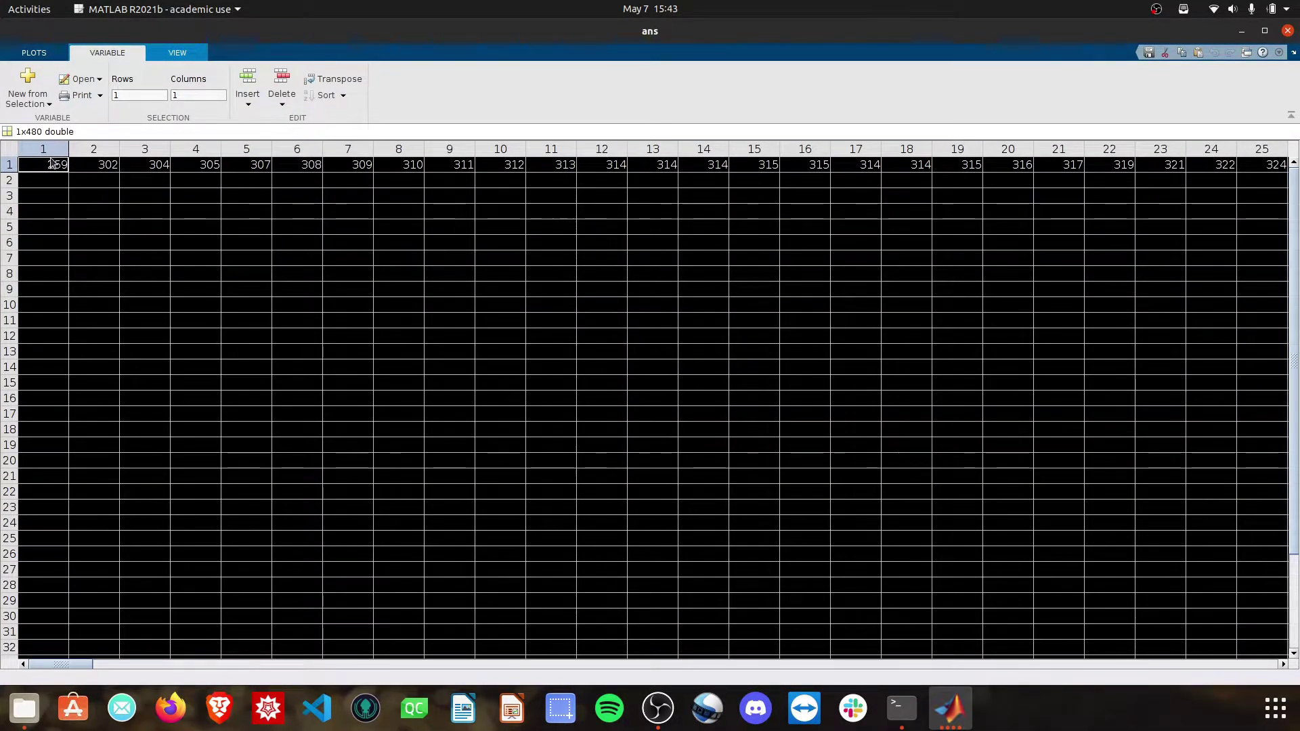
left_click_drag(53, 162, 46, 487)
left_click_drag(95, 179, 98, 312)
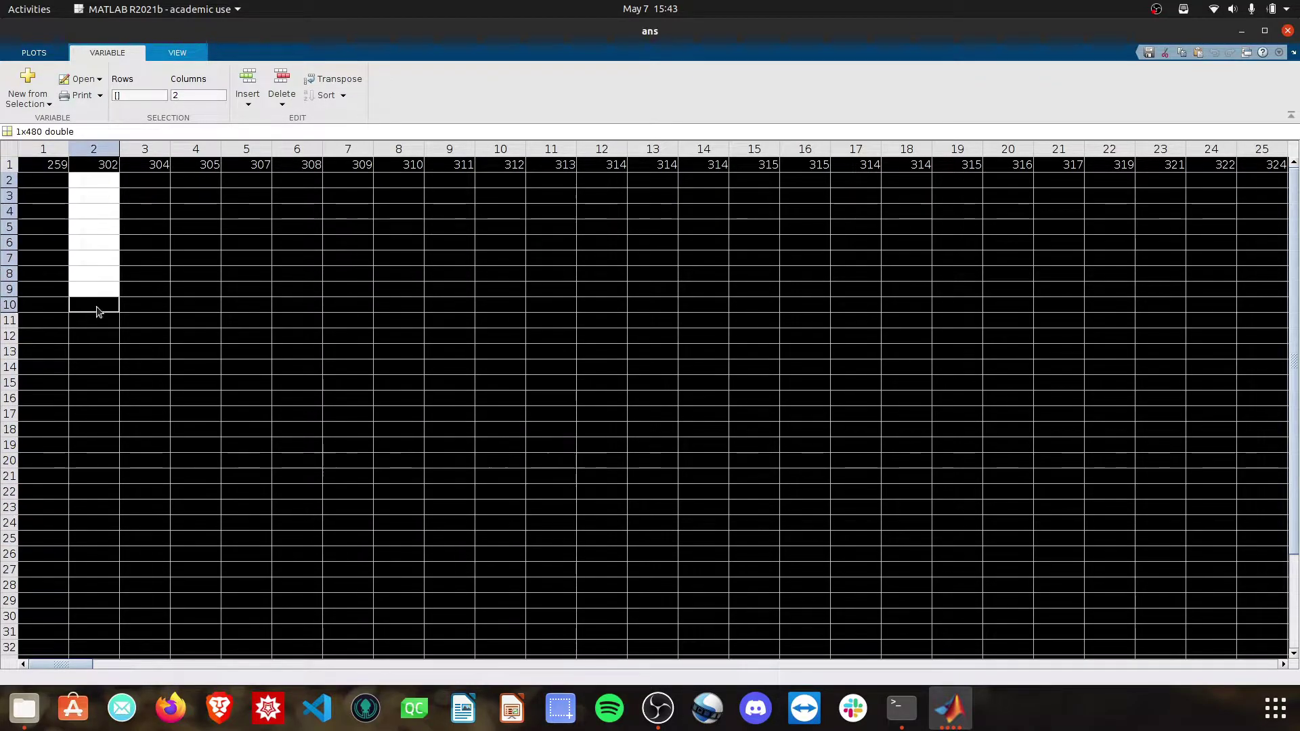
left_click(98, 166)
left_click(205, 169)
left_click(245, 169)
left_click(1242, 31)
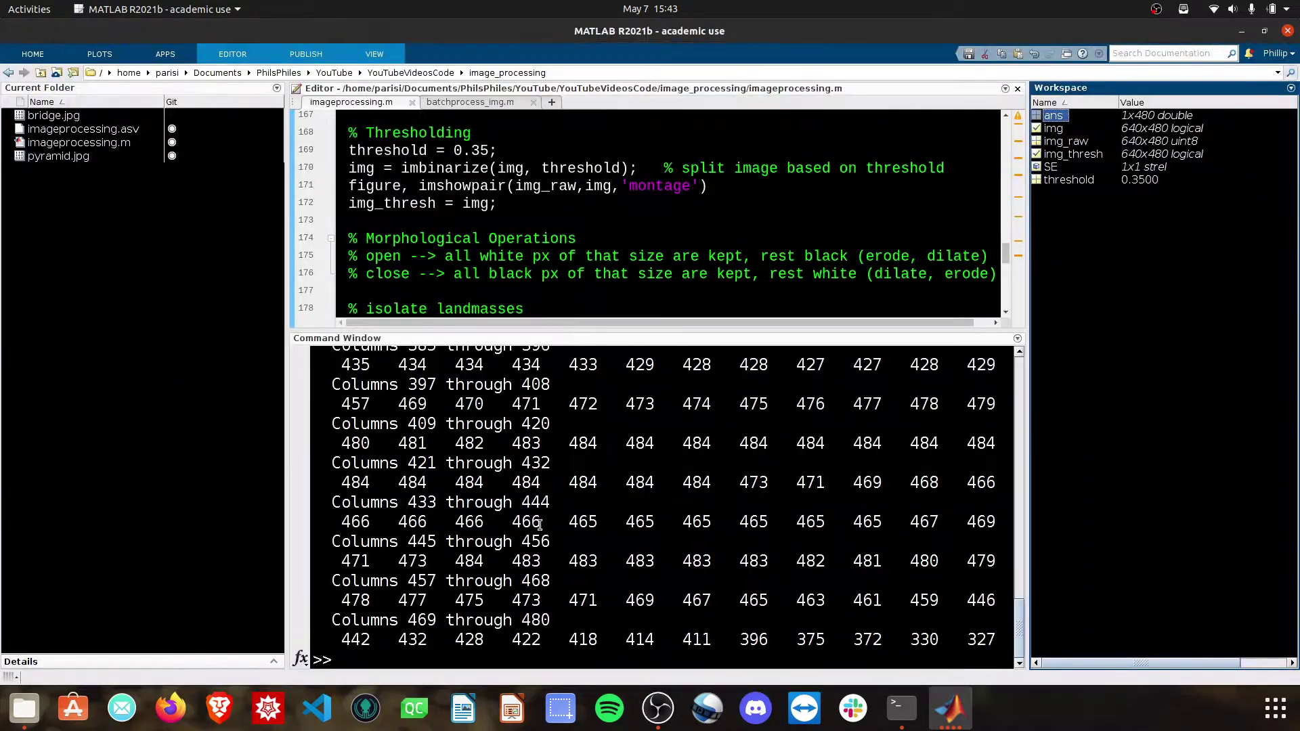
Step: Run sum(sum(img)) to get 227897 white pixels and re-enlarge the editor
left_click(472, 659)
type("sum(sum(img))")
key("Return")
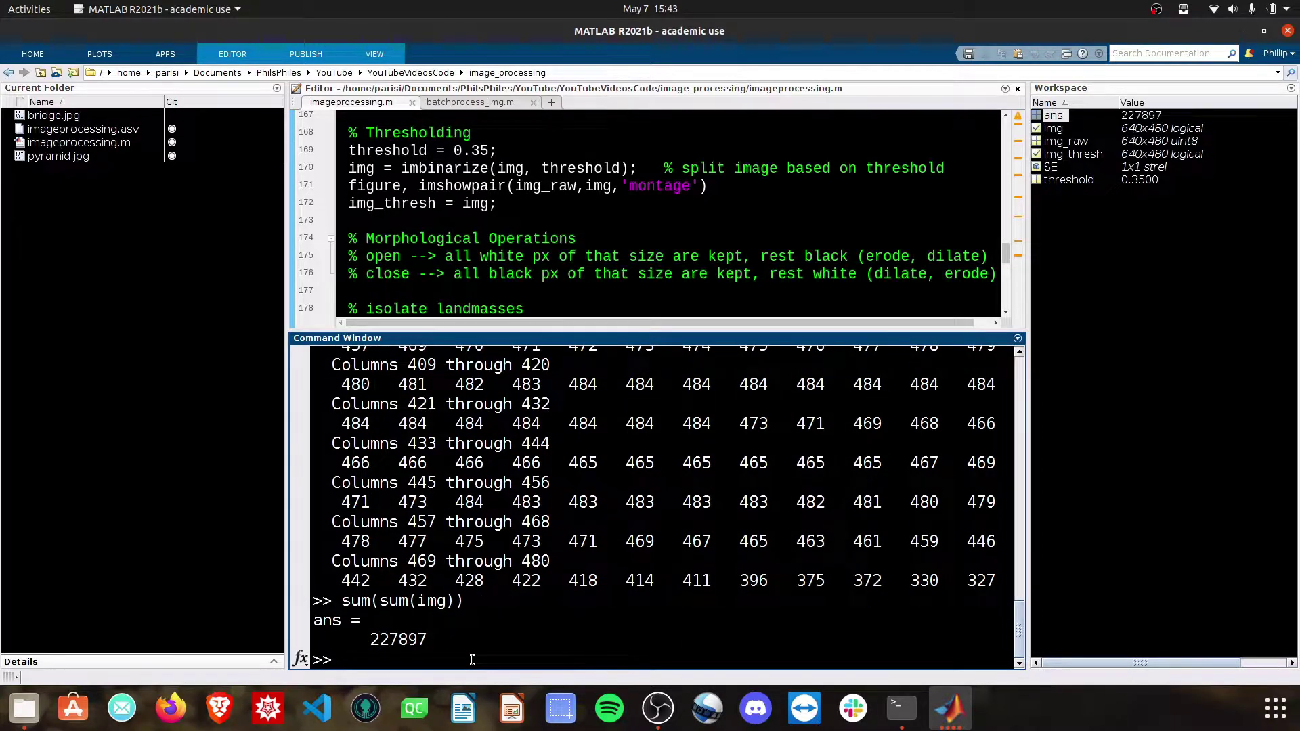
left_click_drag(440, 641, 369, 639)
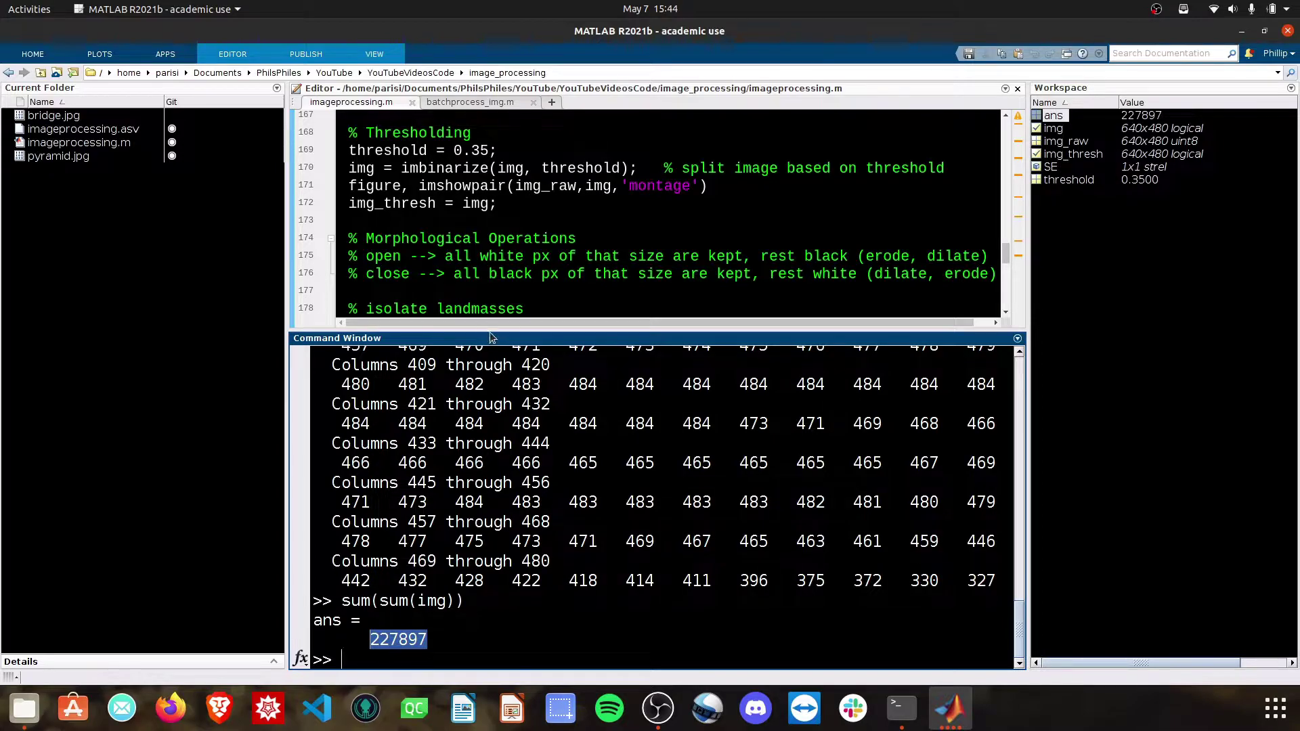
left_click_drag(490, 326, 497, 564)
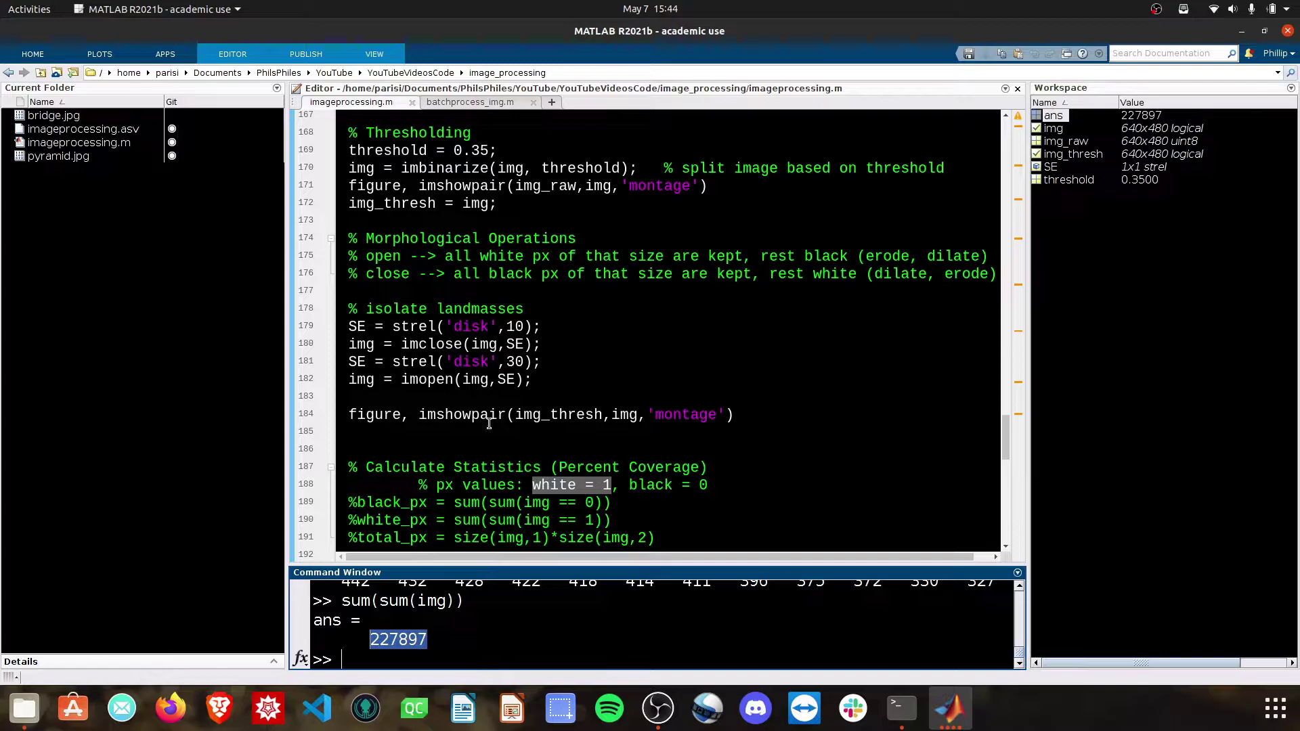
left_click(532, 487)
left_click(431, 658)
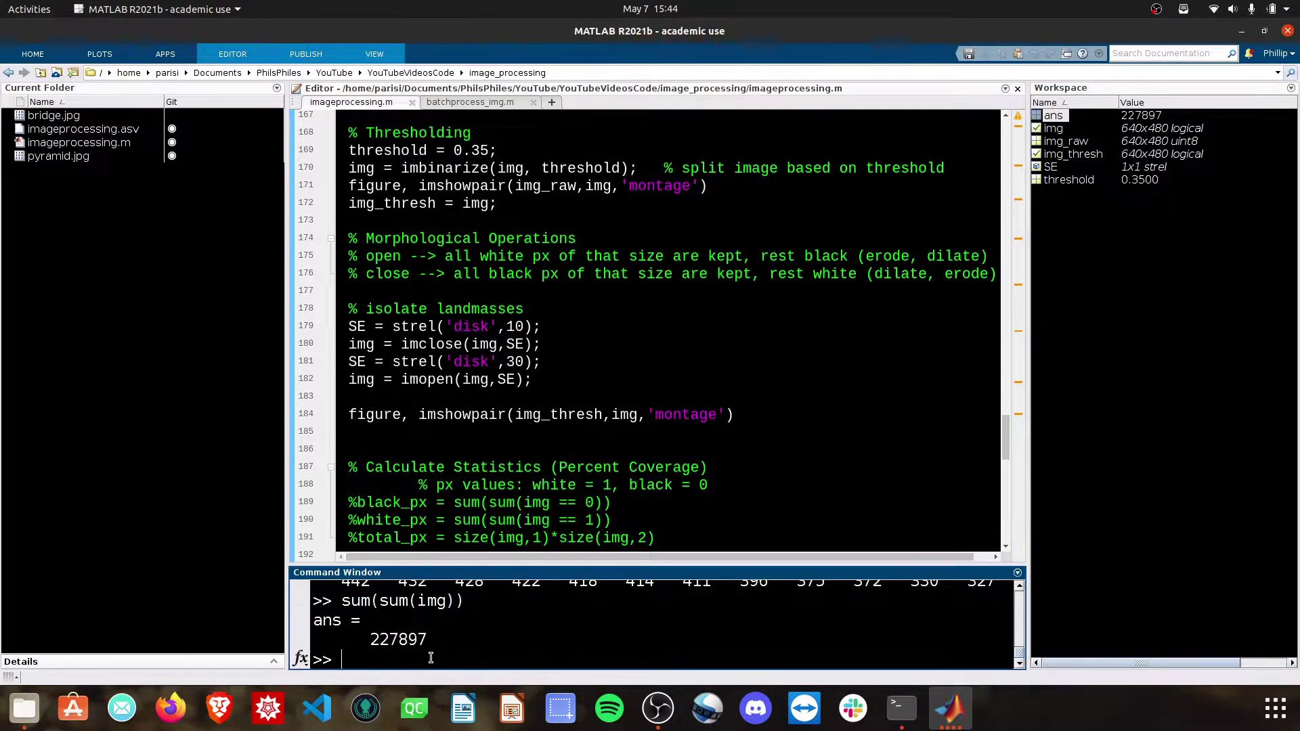
left_click(1120, 257)
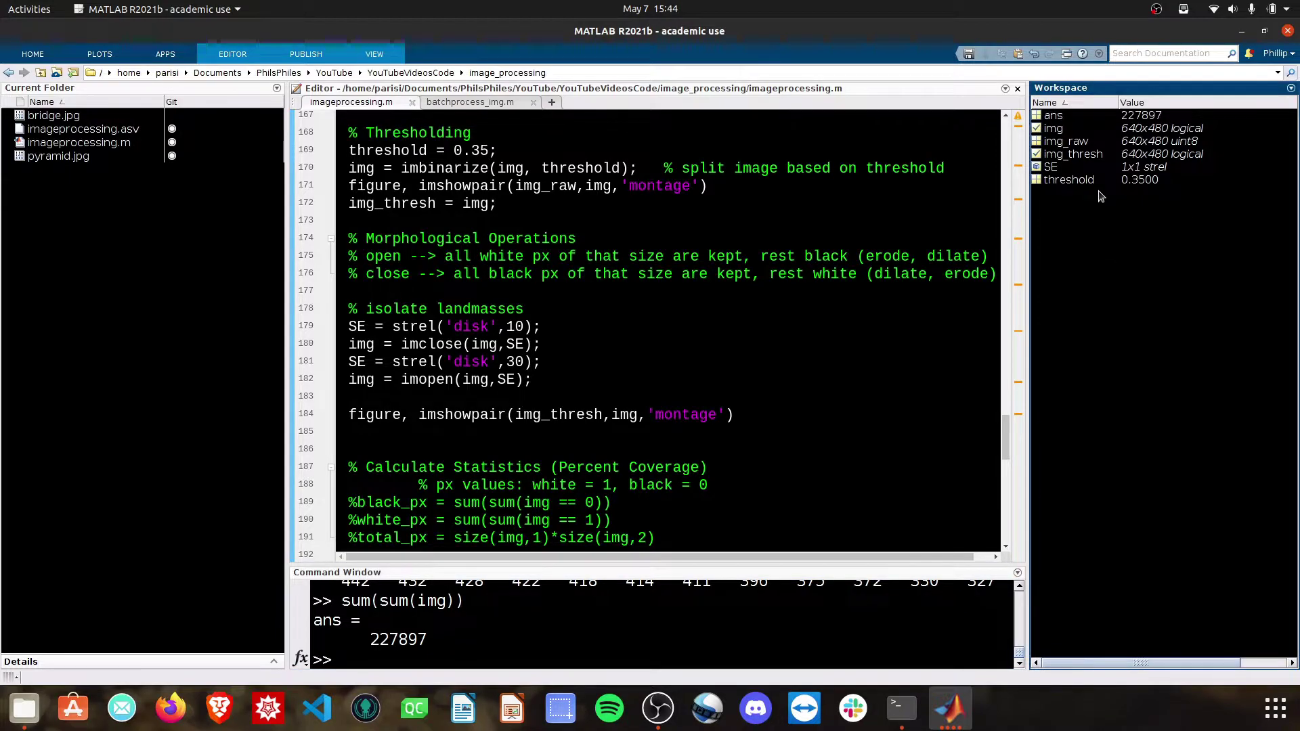
left_click(1127, 130)
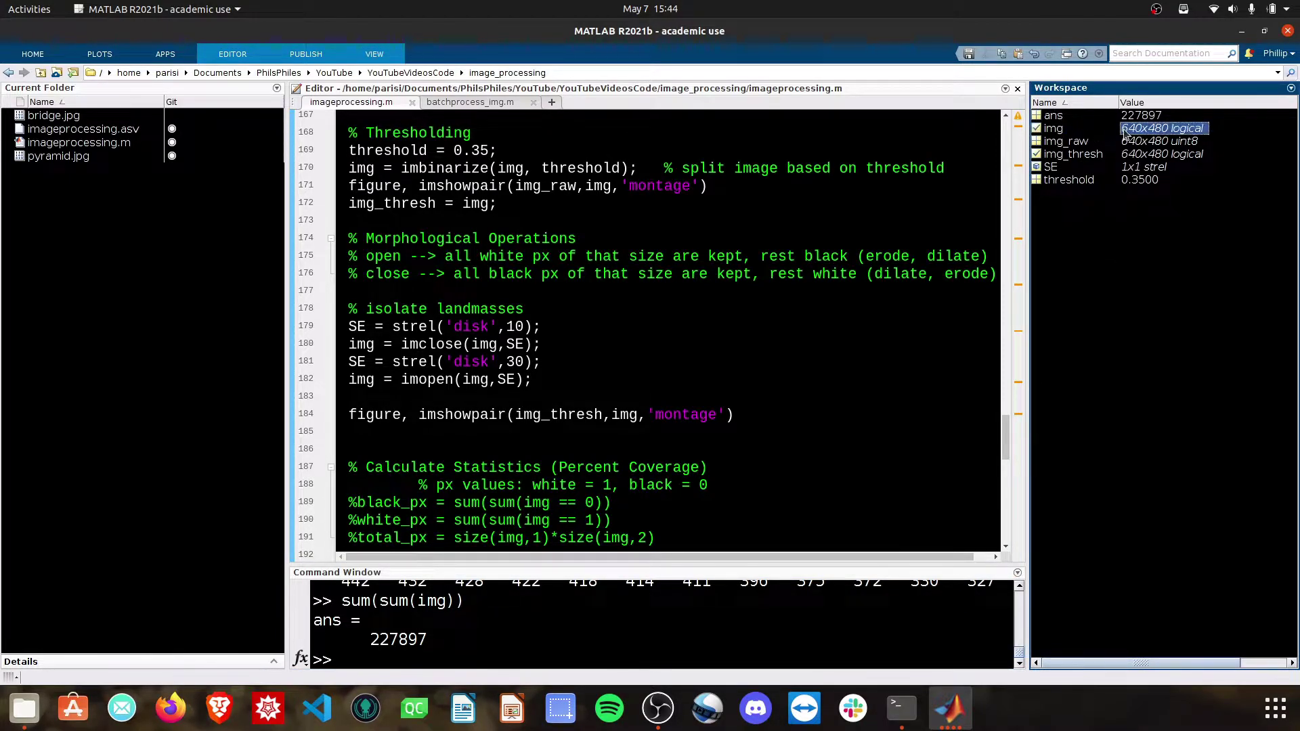
mouse_move(1162, 128)
left_click(588, 502)
left_click(629, 523)
scroll(629, 523, "down", 2)
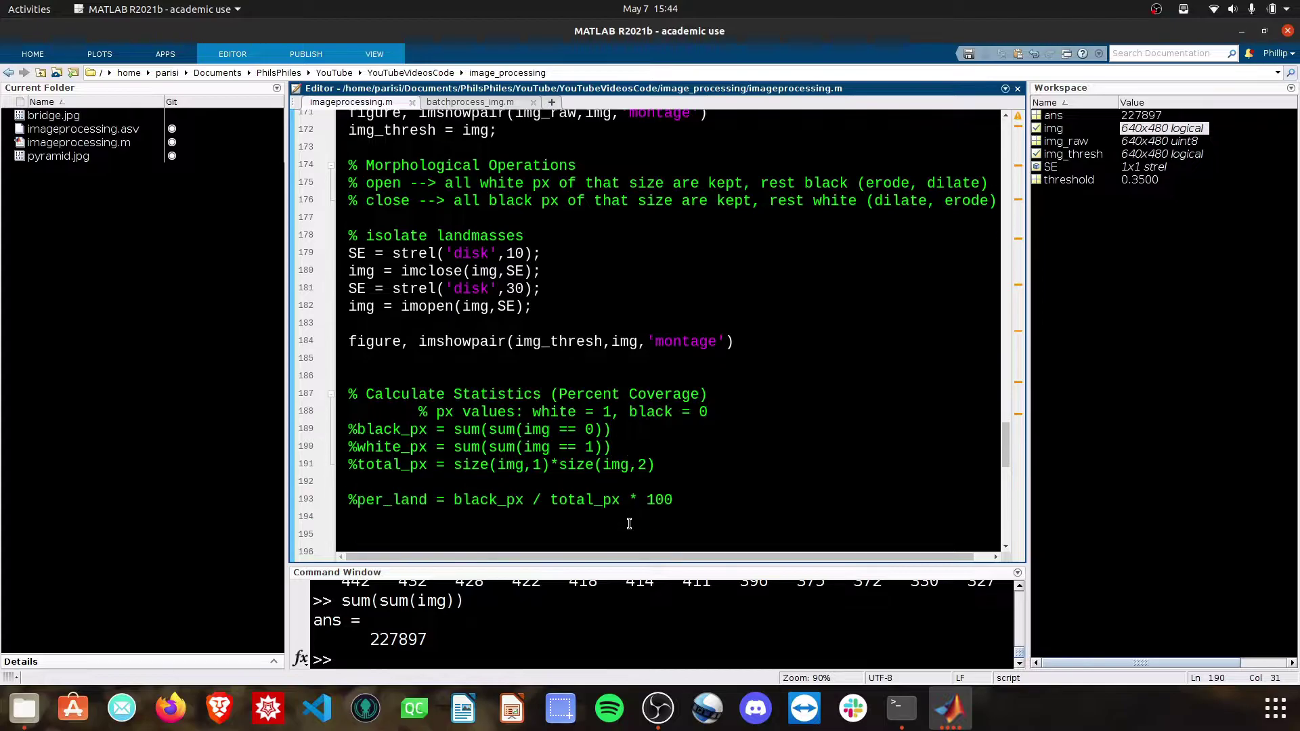
left_click(357, 430)
key("BackSpace")
key("Down")
key("Delete")
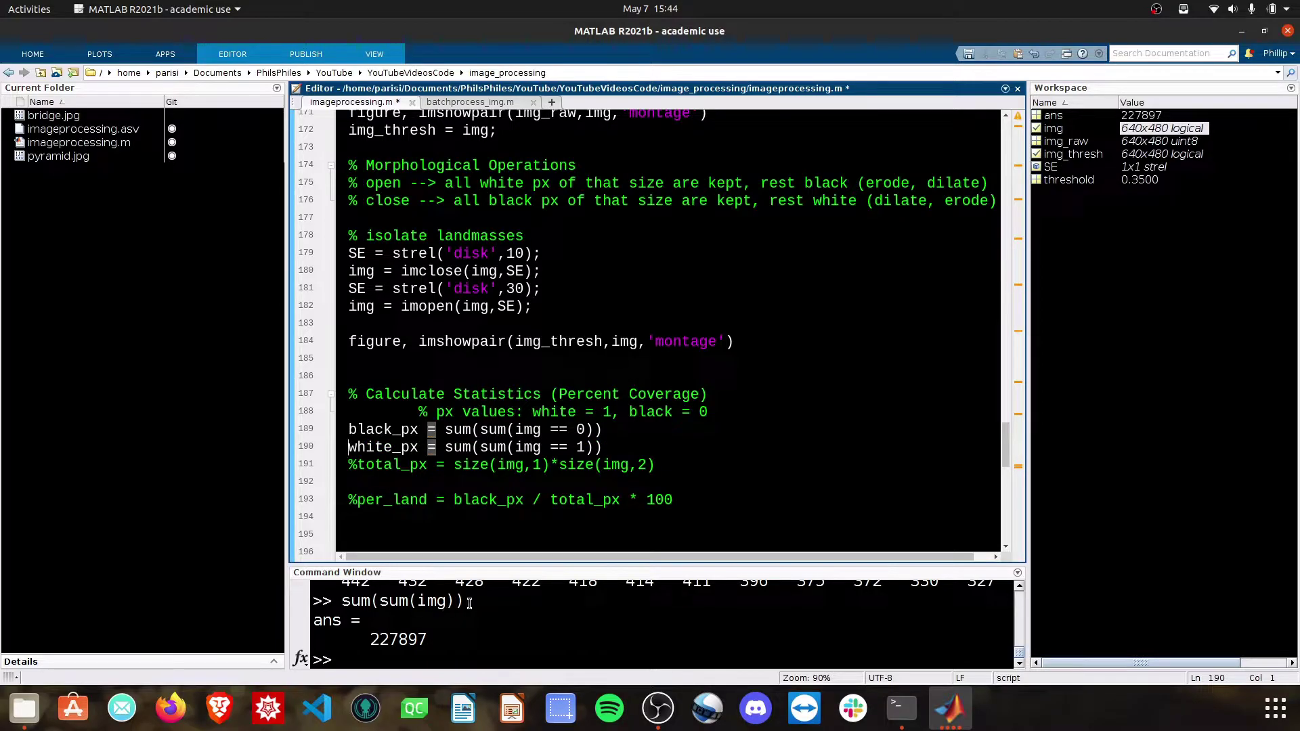
key("ctrl+s")
left_click_drag(469, 603, 342, 603)
left_click(447, 601)
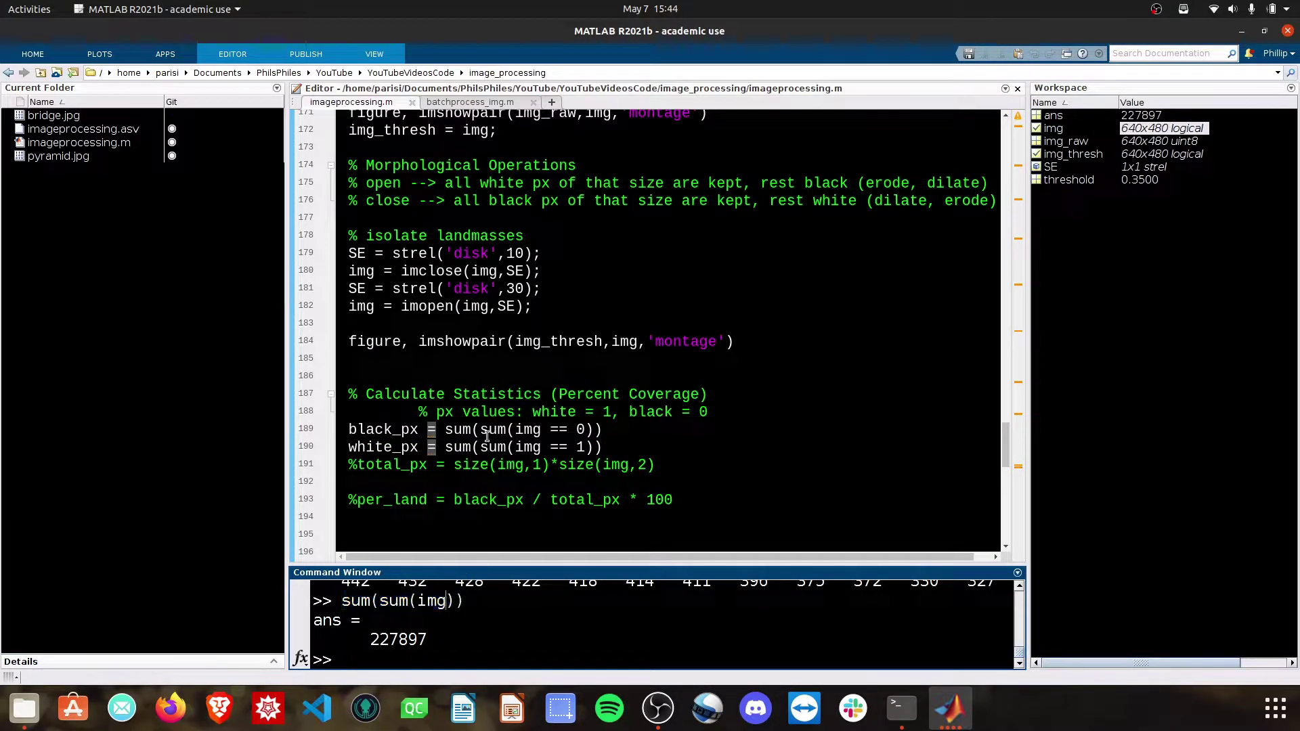
left_click_drag(456, 433, 514, 434)
left_click(515, 433)
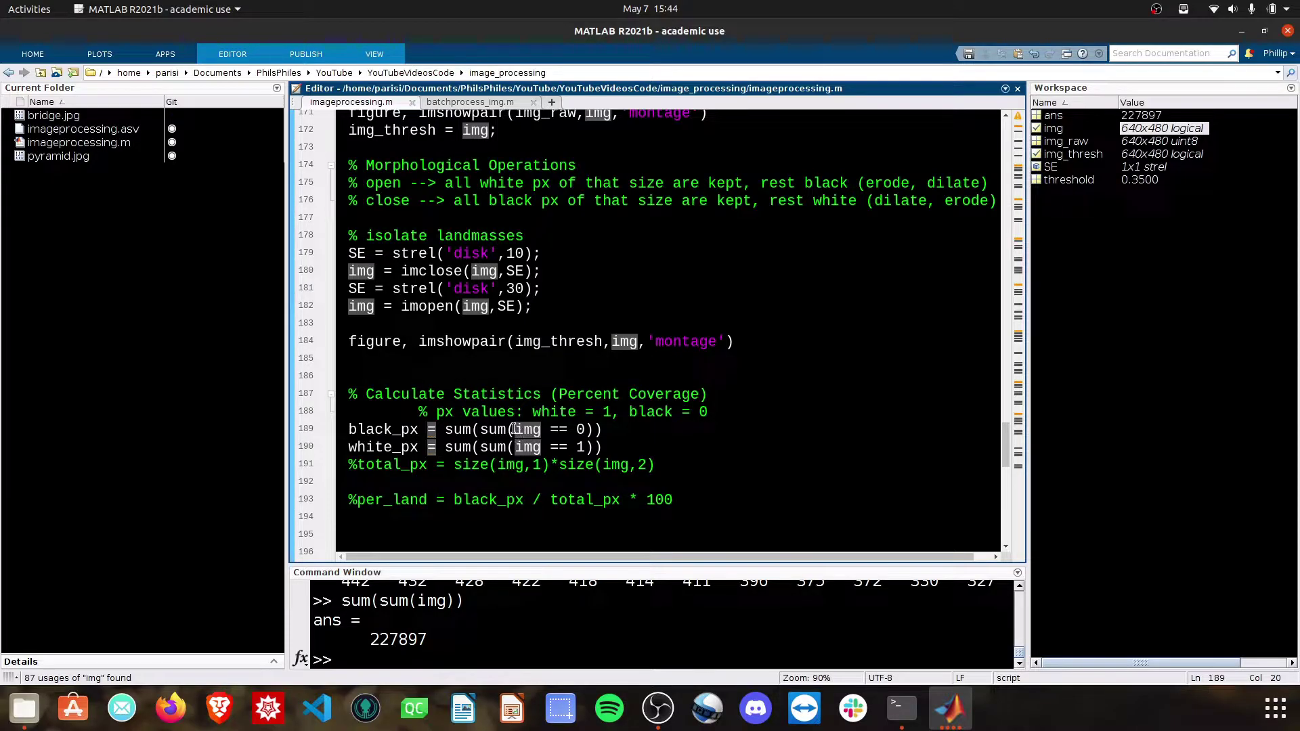
left_click_drag(515, 429, 584, 429)
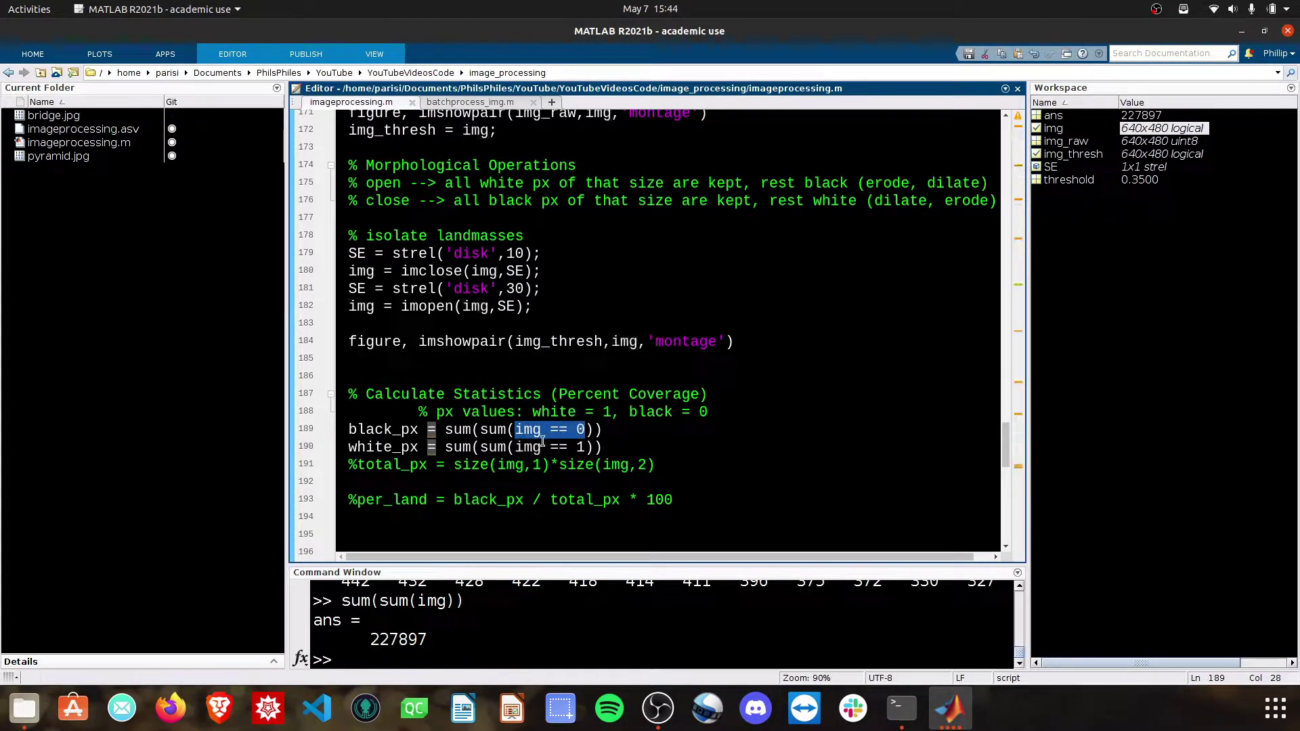
left_click_drag(515, 447, 587, 446)
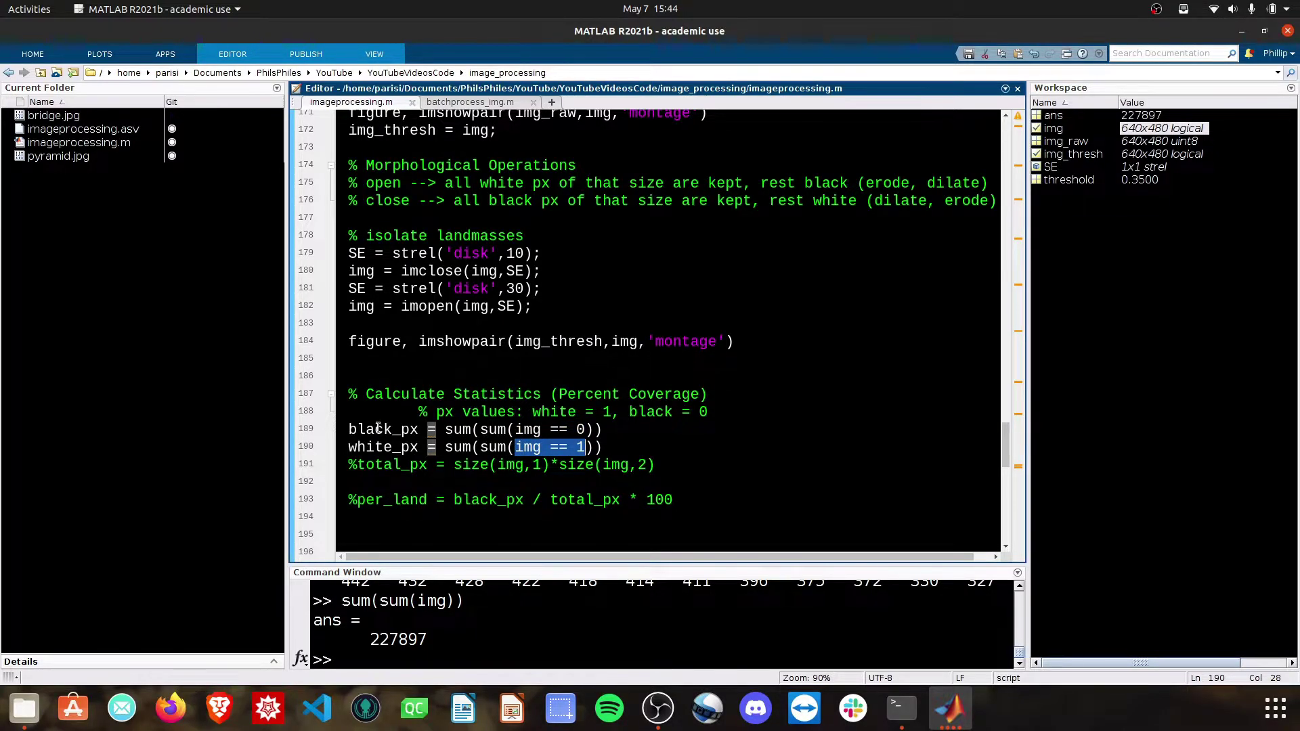
left_click(349, 443)
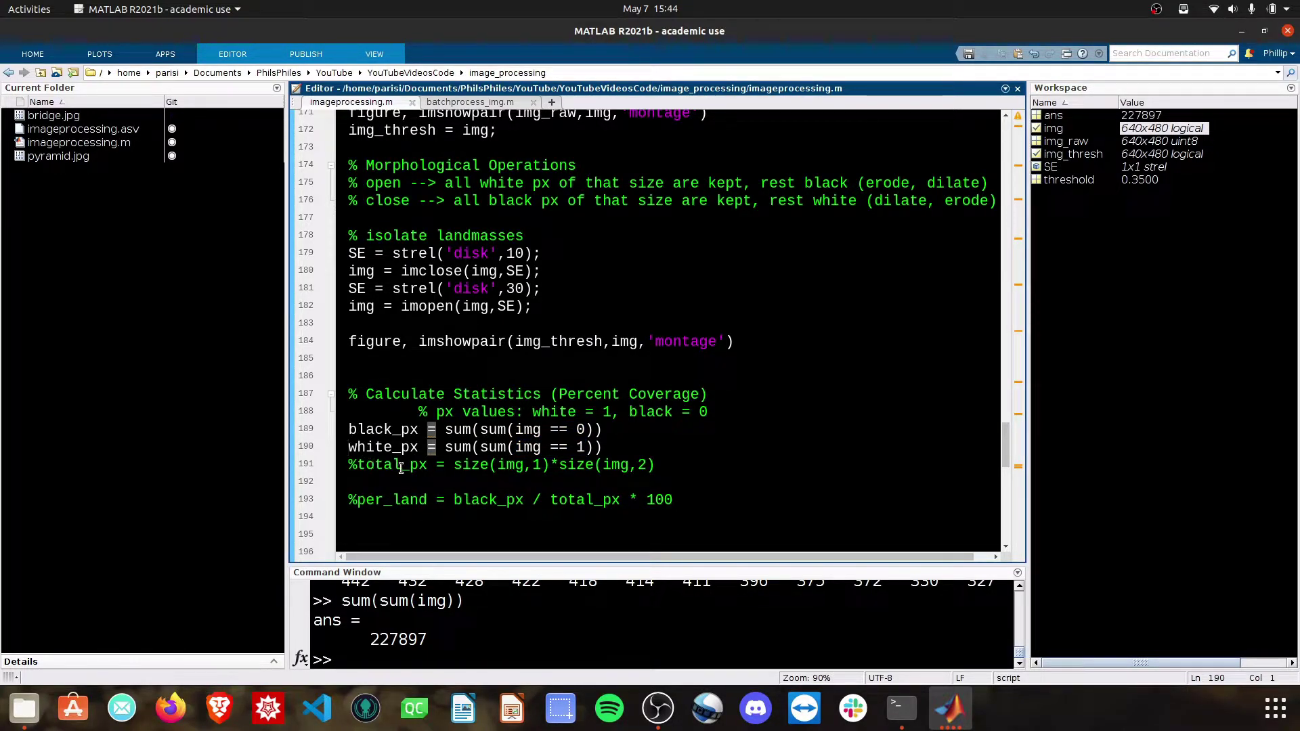
Step: Run the script with F5 and enlarge the Command Window to show its output
key("F5")
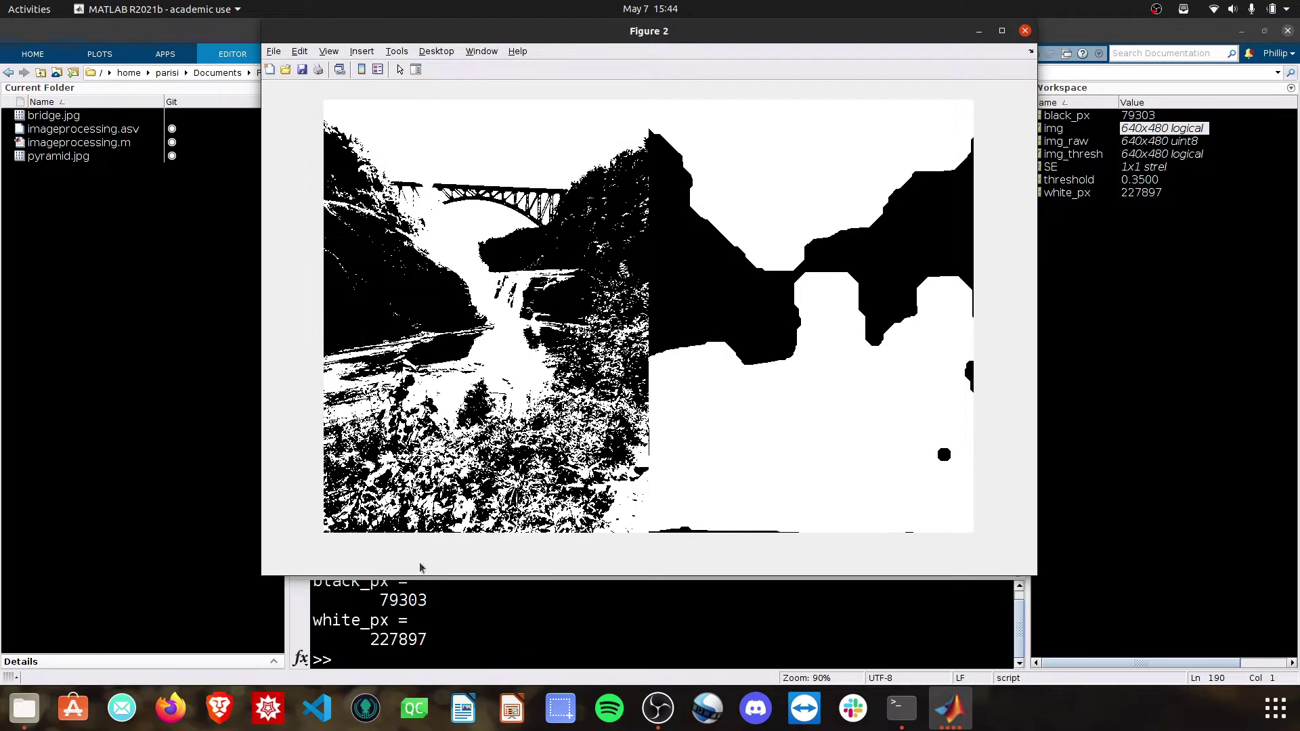
left_click(457, 595)
left_click_drag(453, 559, 450, 501)
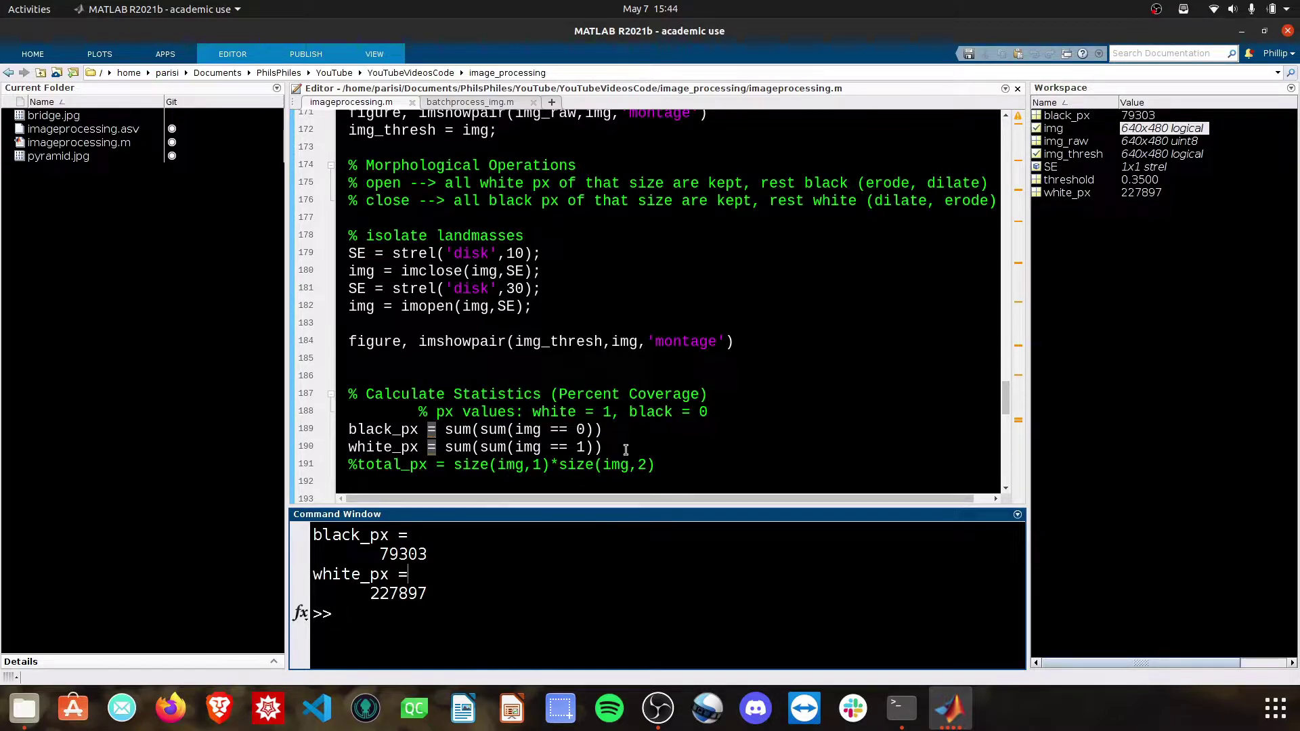
Step: Highlight the double-sum expression on line 189 and the outputs 79303 and 227897
left_click_drag(515, 429, 575, 430)
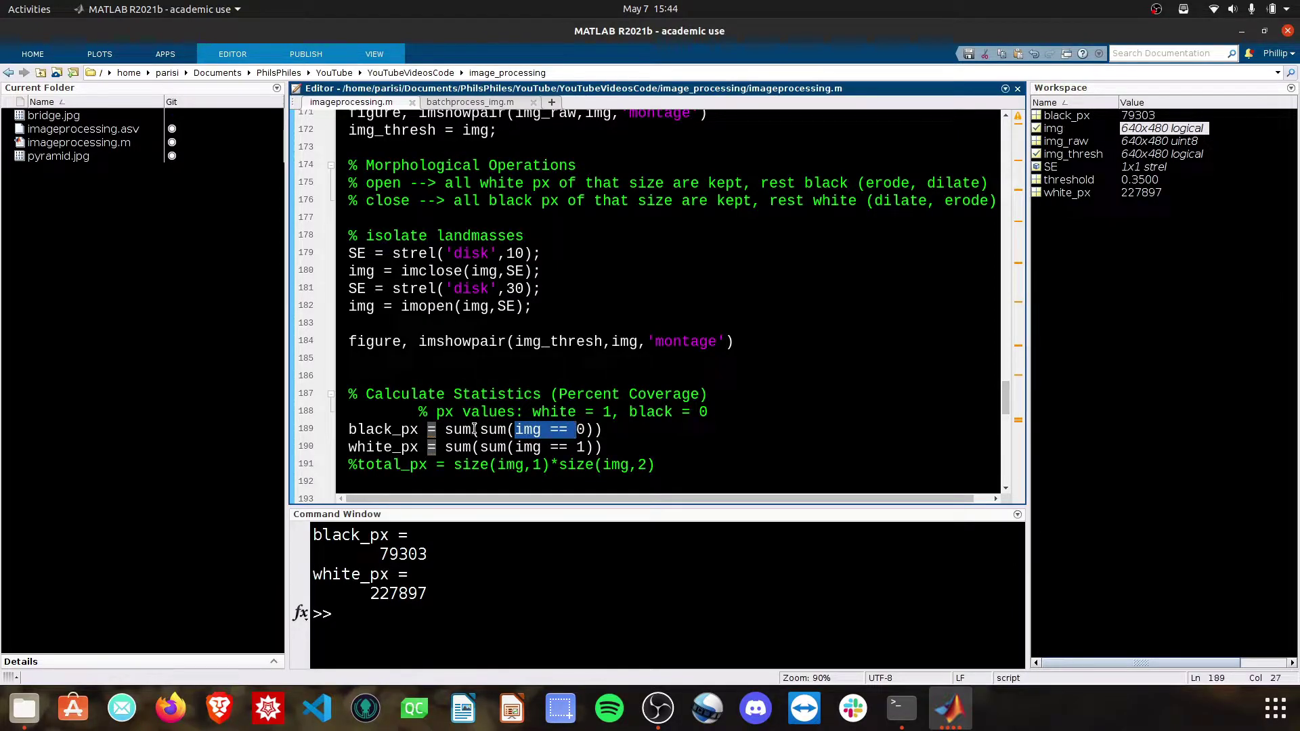
left_click_drag(479, 429, 593, 429)
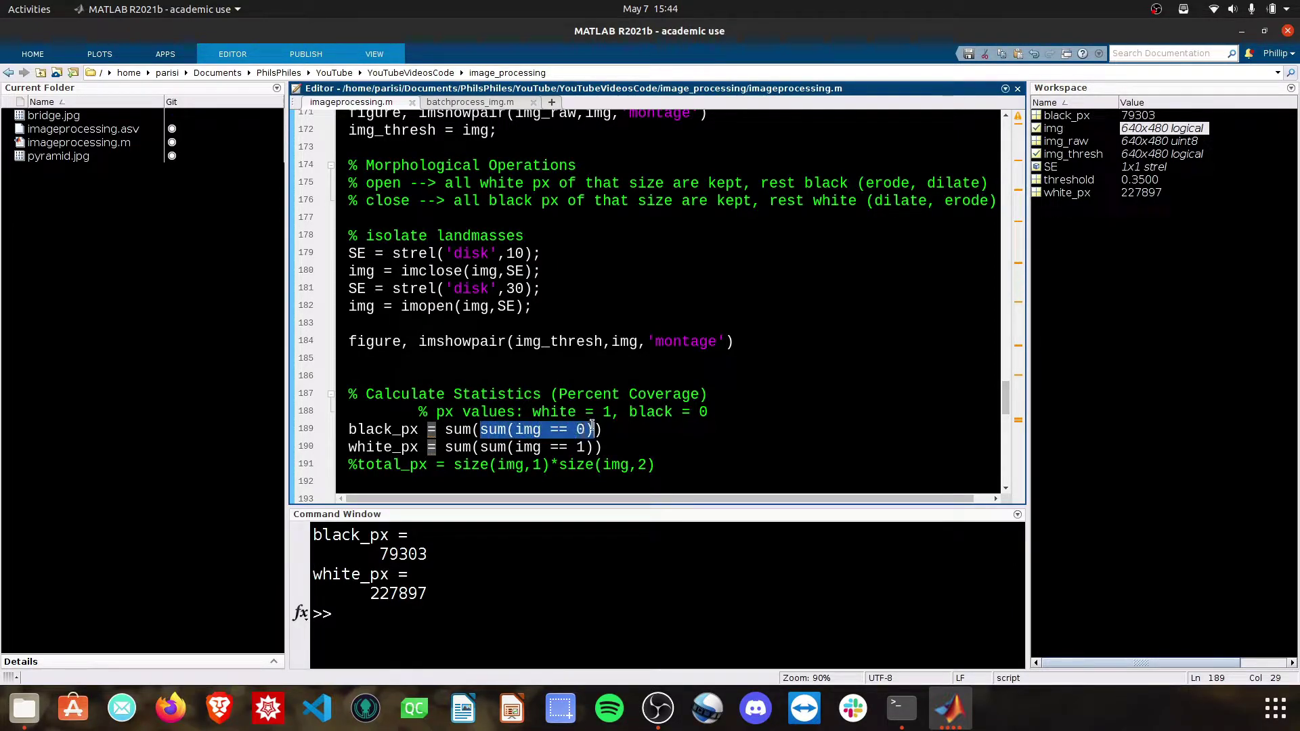
left_click_drag(445, 429, 610, 430)
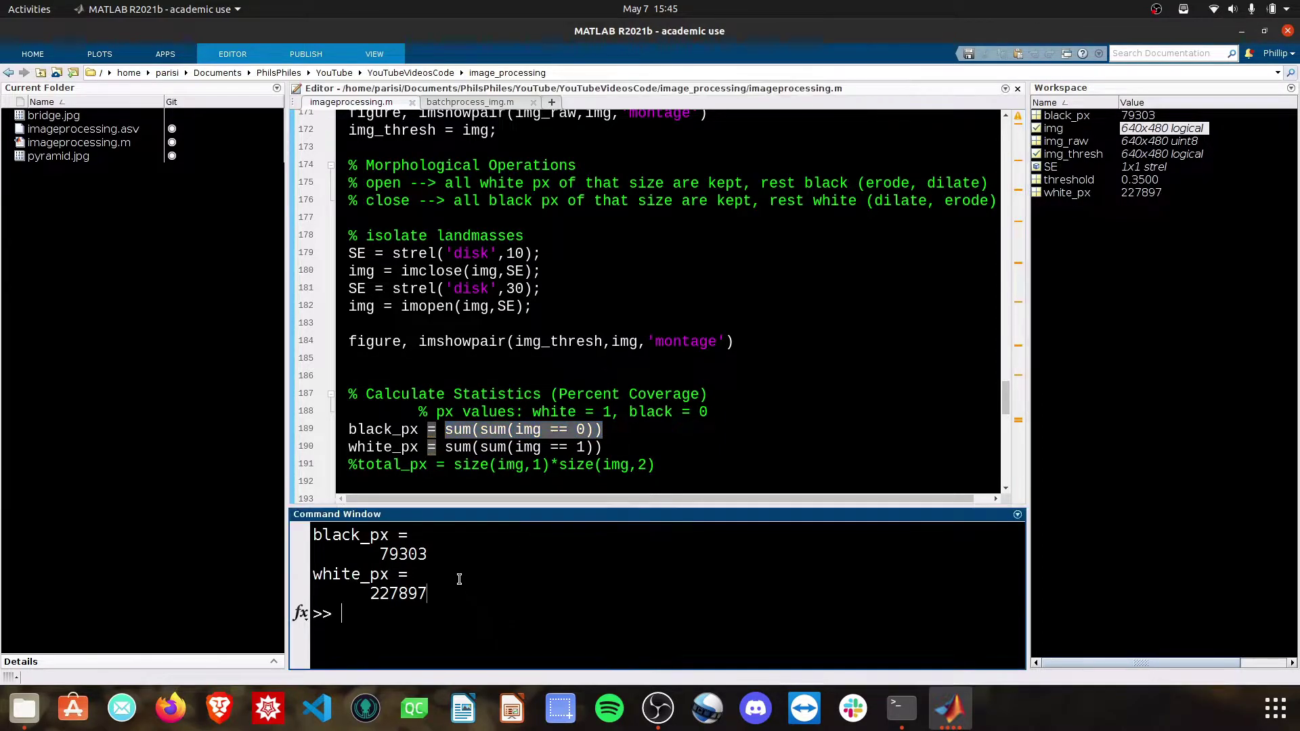
left_click_drag(428, 554, 377, 553)
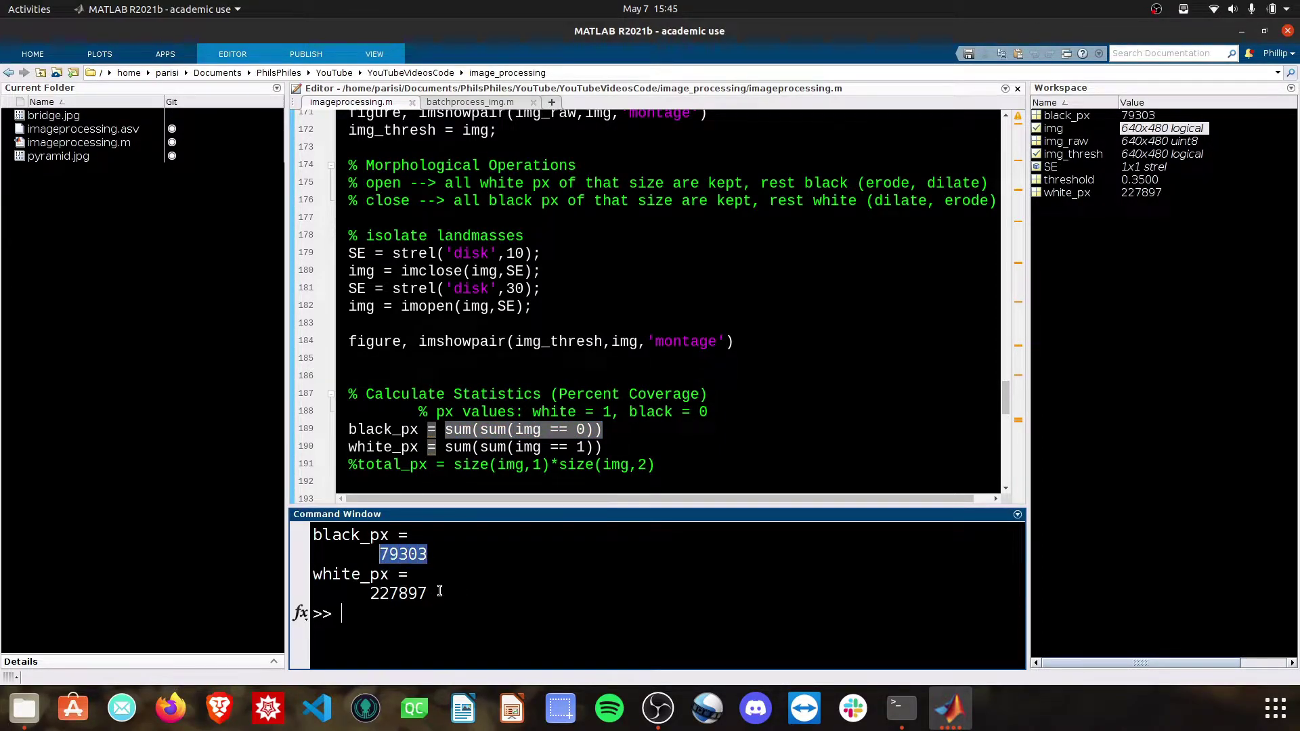
left_click_drag(439, 591, 372, 593)
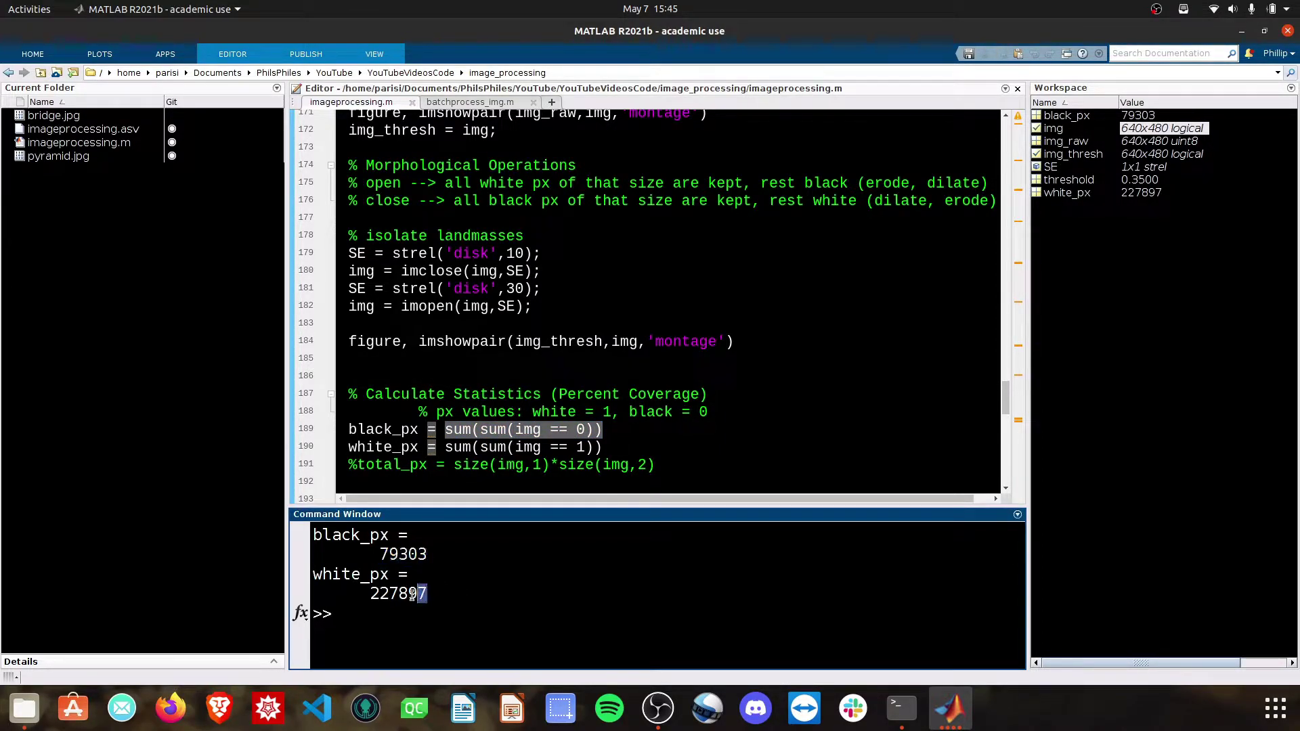
left_click(358, 464)
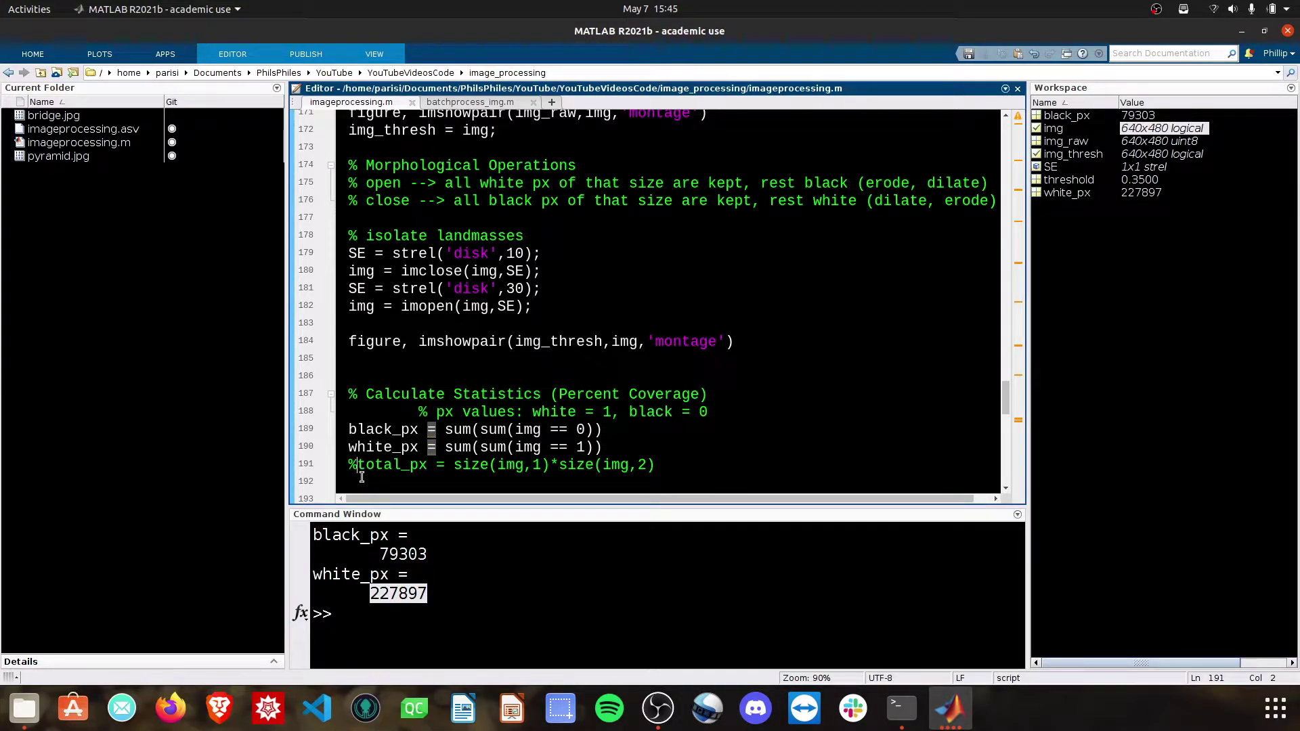
Step: Uncomment the total_px line and run size(img), which returns 640 480
key("BackSpace")
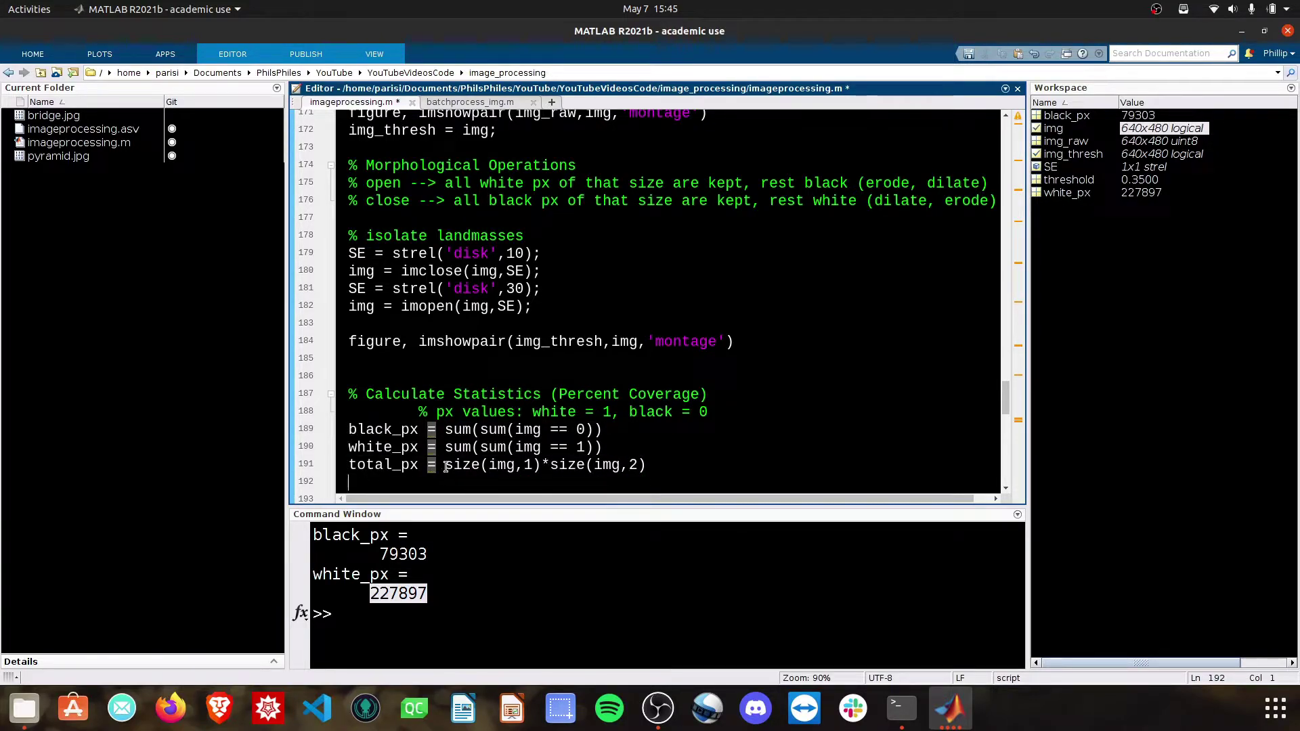
left_click_drag(444, 464, 479, 465)
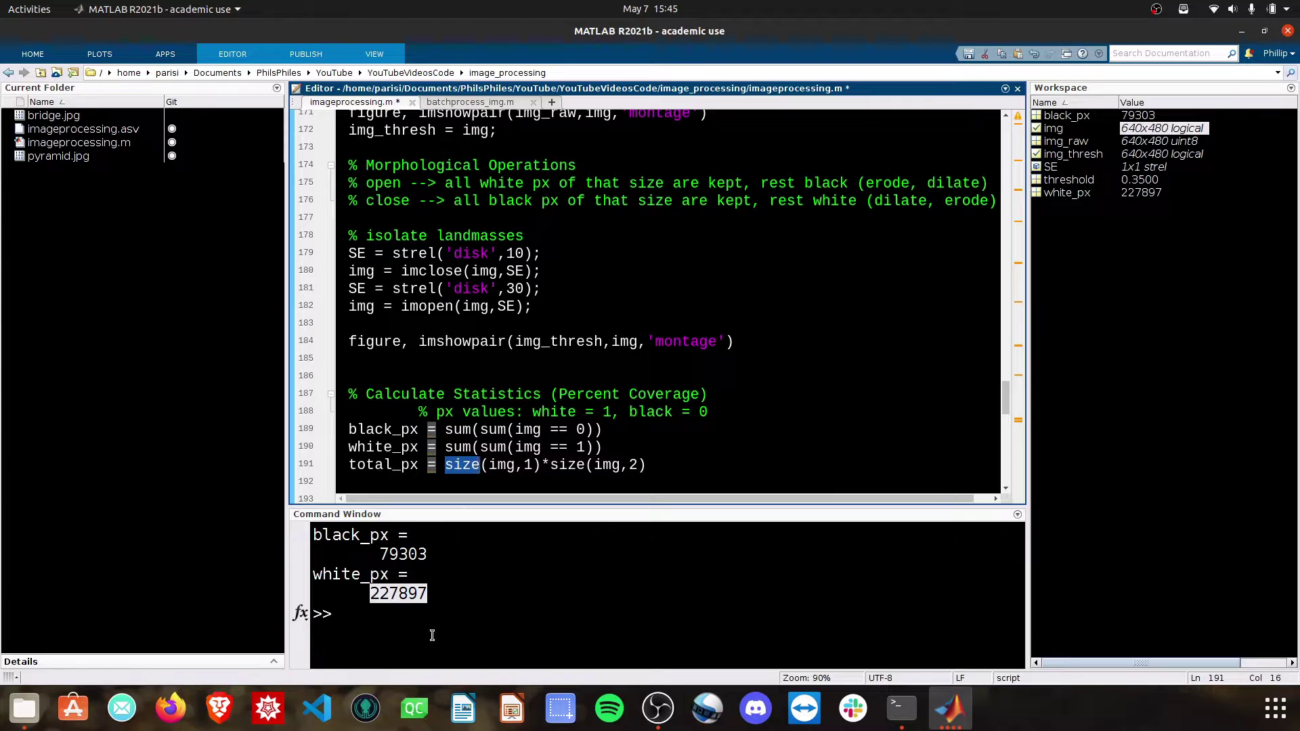
left_click(430, 616)
type("size(img)")
key("Return")
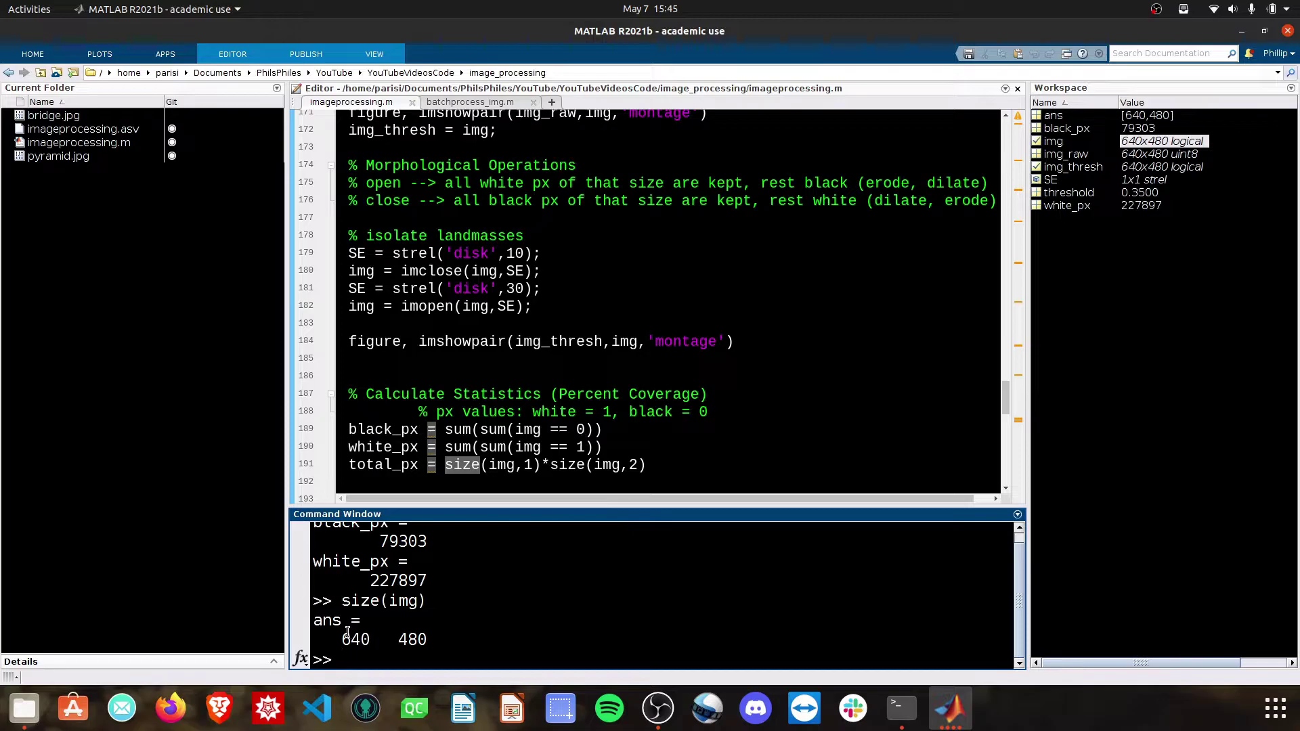
left_click_drag(342, 639, 431, 639)
left_click(442, 654)
Step: Run size(img,1) and size(img,2) to confirm 640 rows and 480 columns
type("size(img,1)")
key("Return")
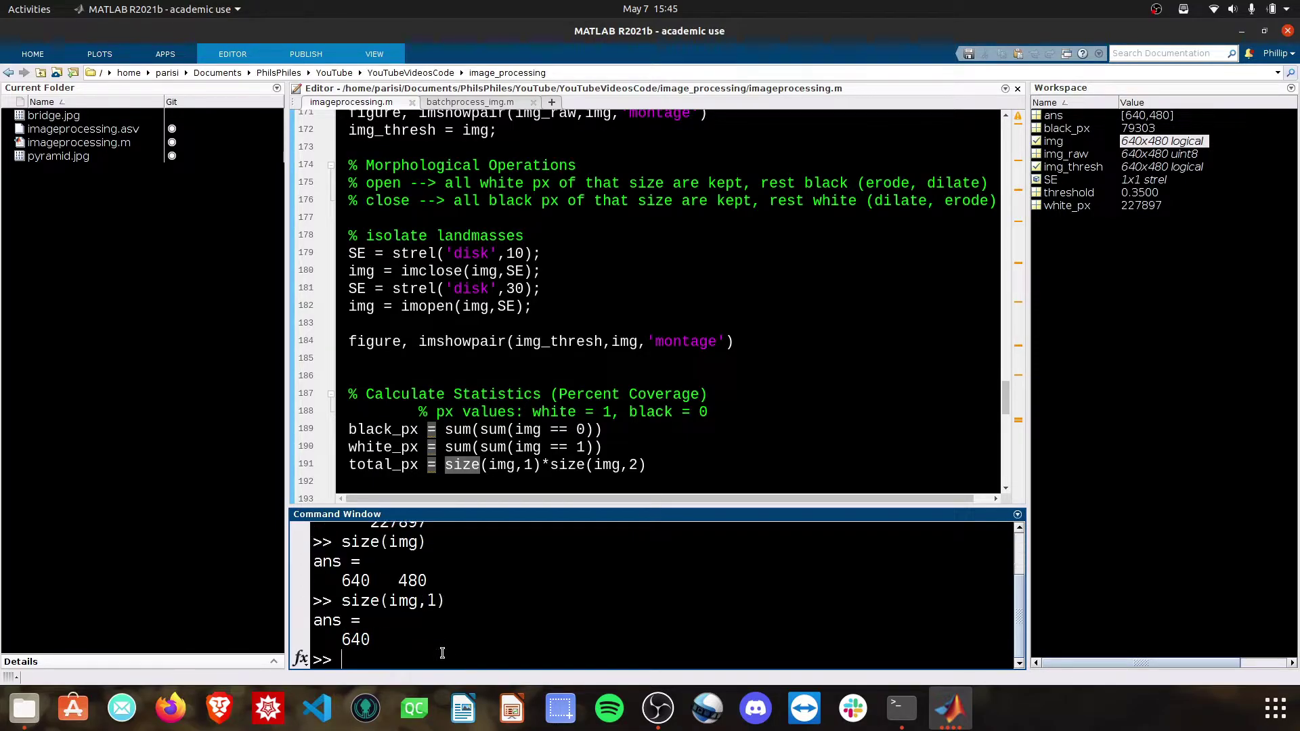
double_click(356, 639)
left_click(374, 659)
left_click_drag(539, 465, 445, 465)
left_click(420, 651)
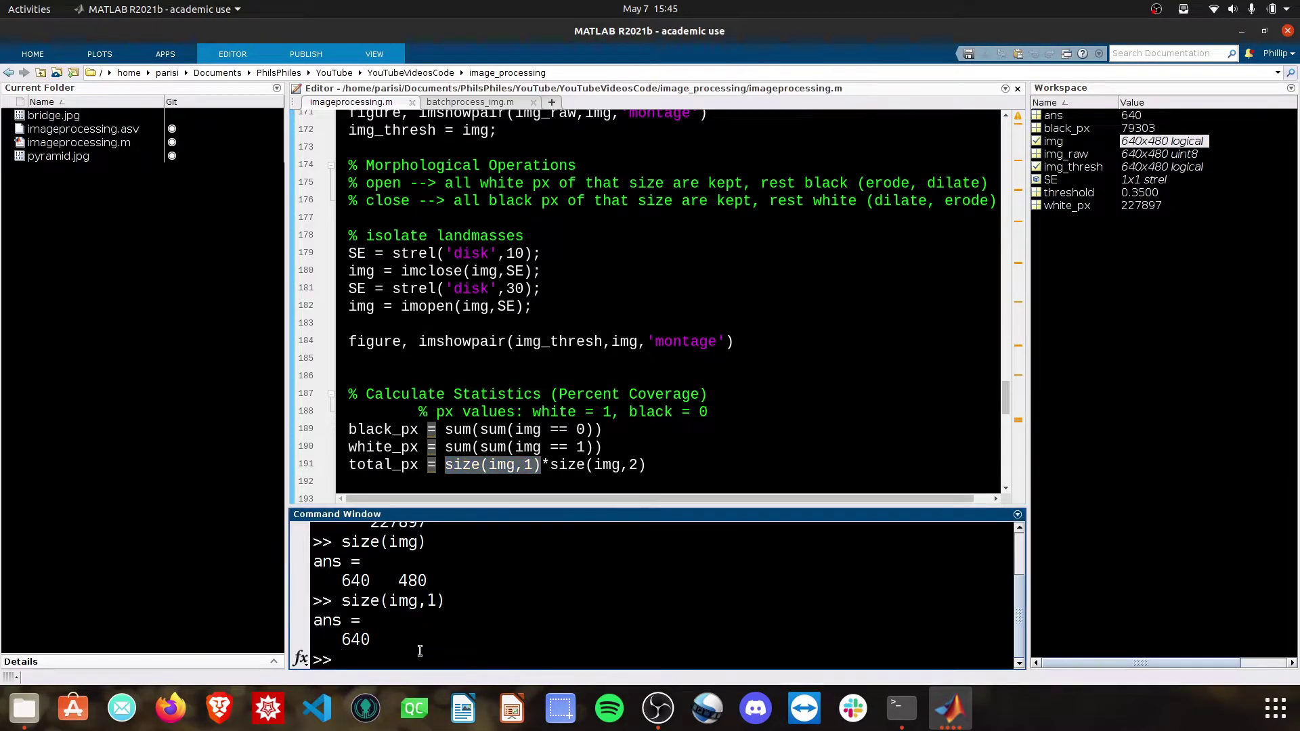
key("Up")
key("Left")
key("BackSpace")
type("2")
key("Return")
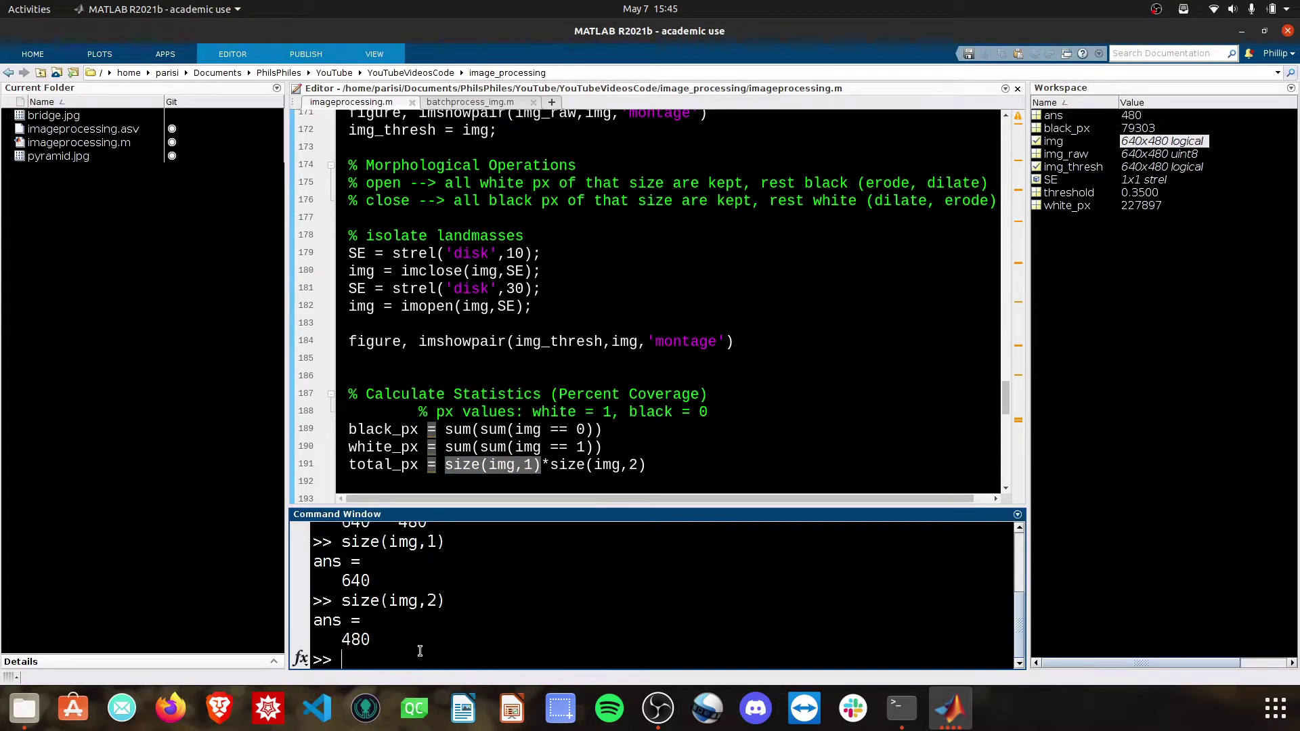
left_click_drag(647, 464, 550, 465)
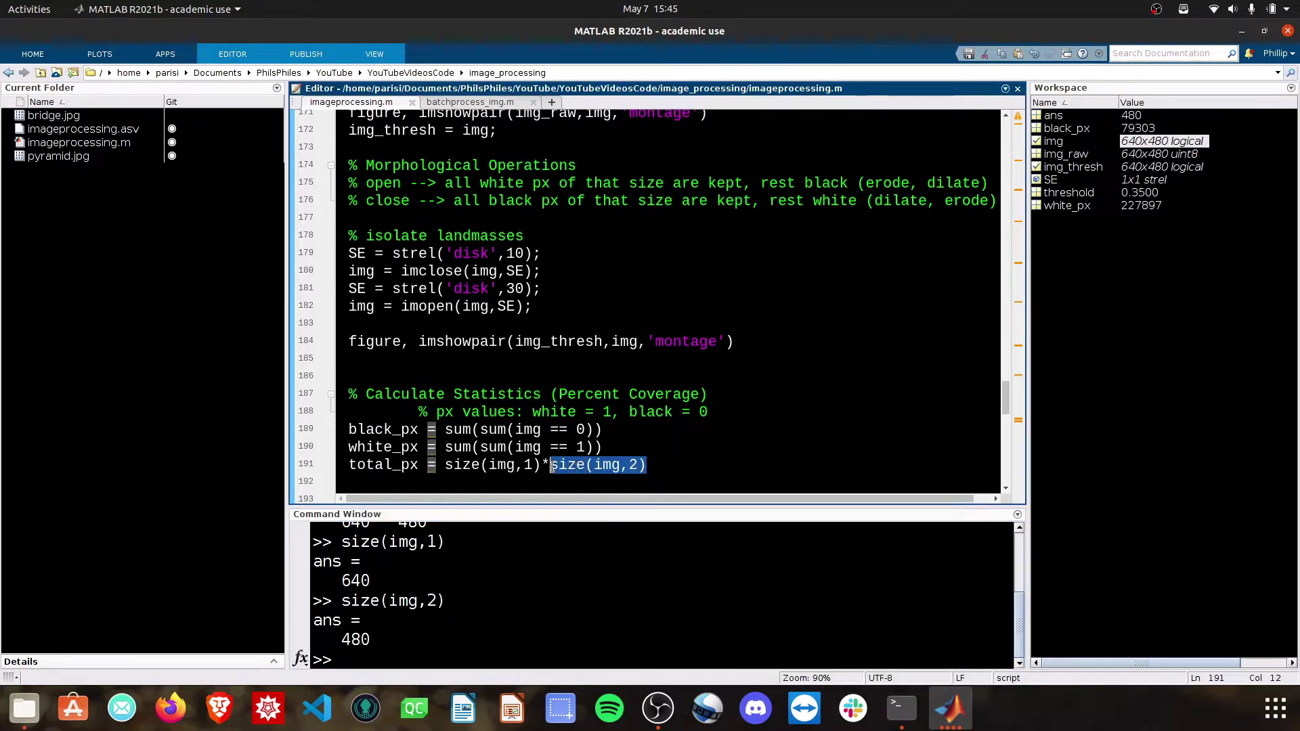
Step: Rerun the script with F5 and review the black_px, white_px and total_px = 307200 outputs
left_click(651, 466)
key("F5")
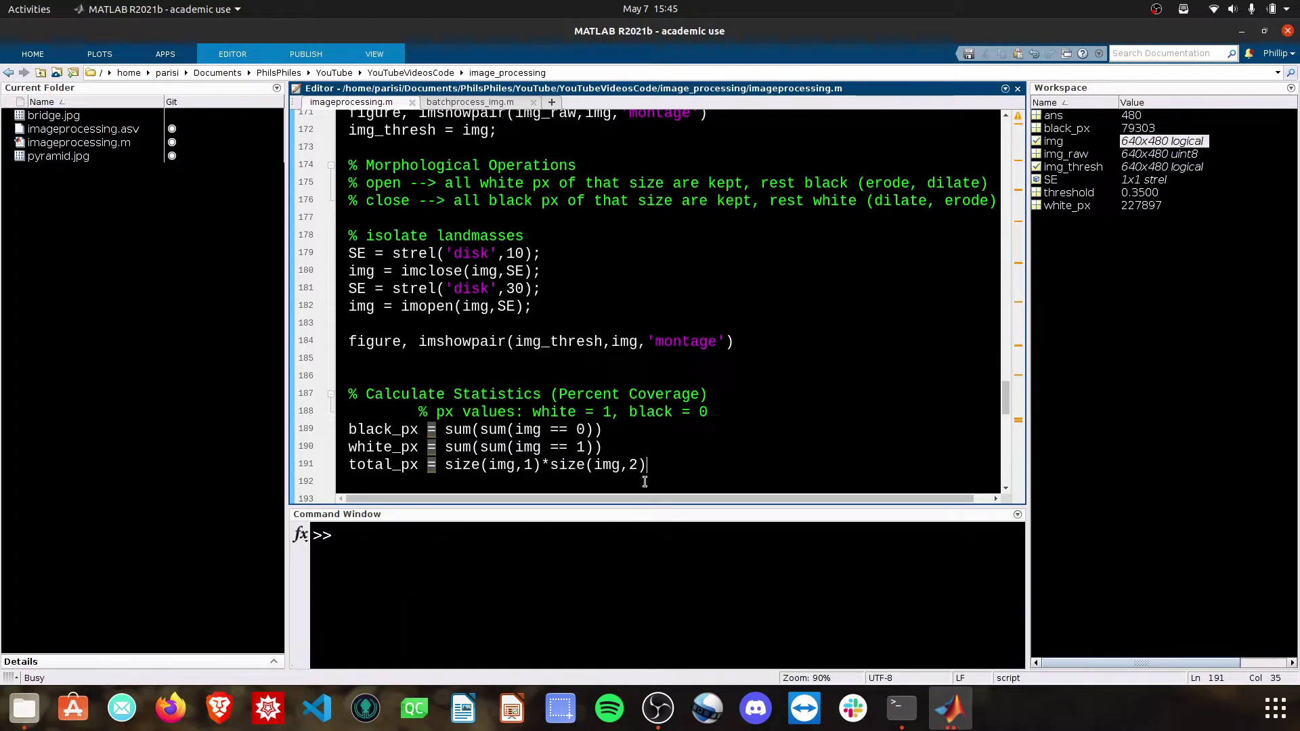
left_click(501, 660)
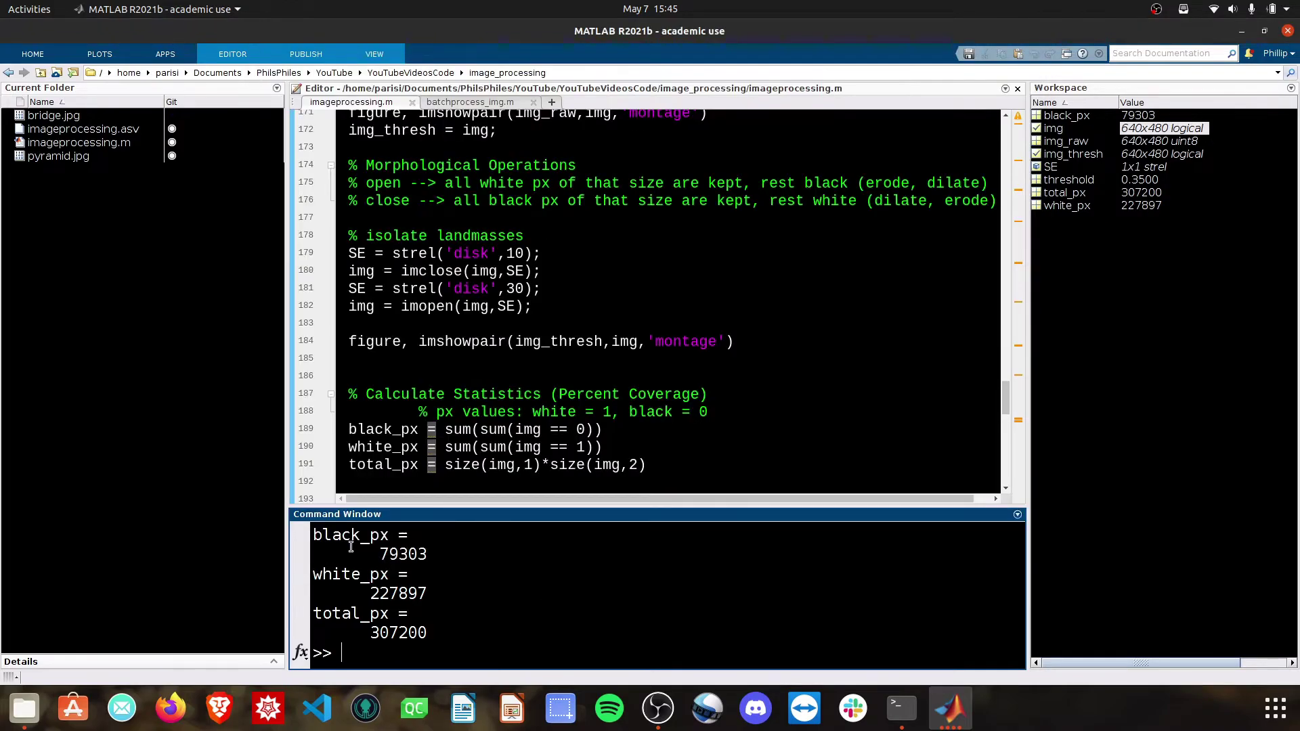
left_click_drag(321, 535, 387, 535)
left_click_drag(327, 574, 404, 574)
left_click_drag(322, 613, 409, 613)
left_click(708, 459)
scroll(690, 460, "down", 1)
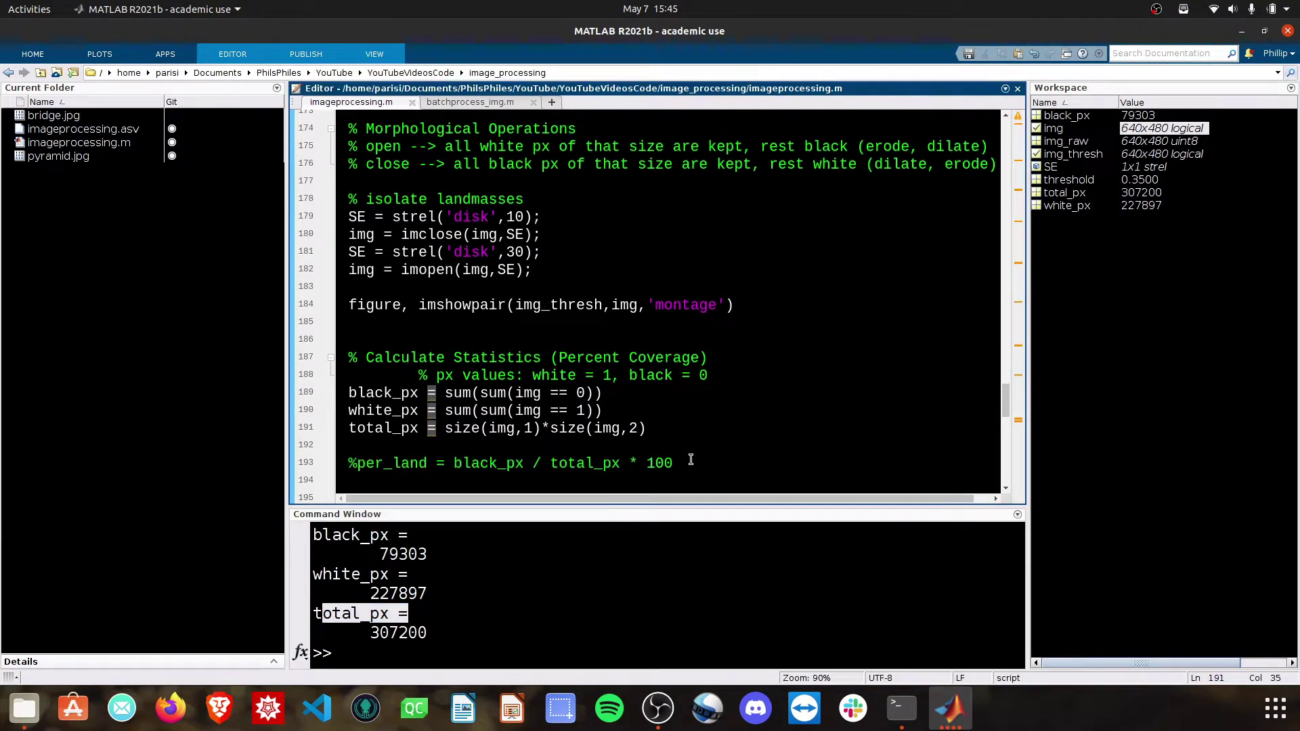
Step: Uncomment the per_land percentage line on line 193 and review its formula
left_click(355, 464)
key("BackSpace")
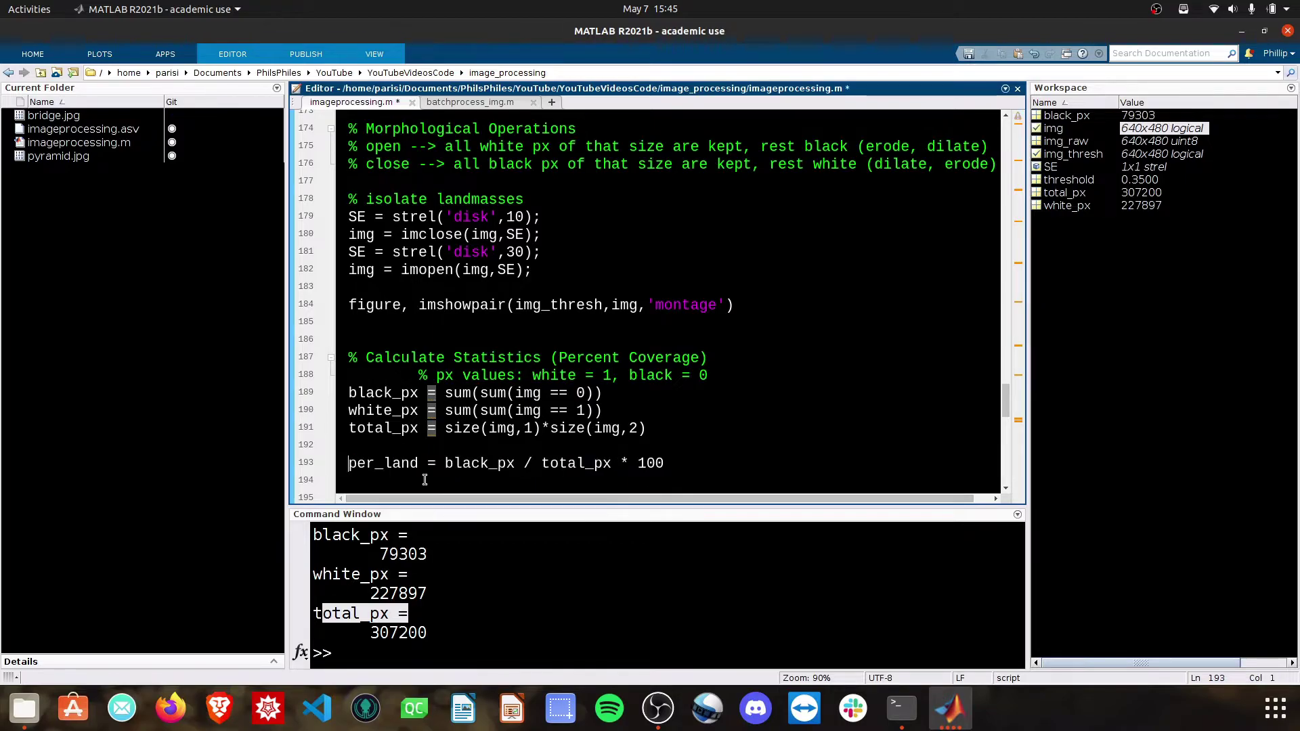
double_click(424, 464)
key("Down")
left_click_drag(446, 466, 670, 465)
Step: Run the script with F5 and highlight the per_land result of 25.8148
left_click(950, 708)
left_click(1151, 569)
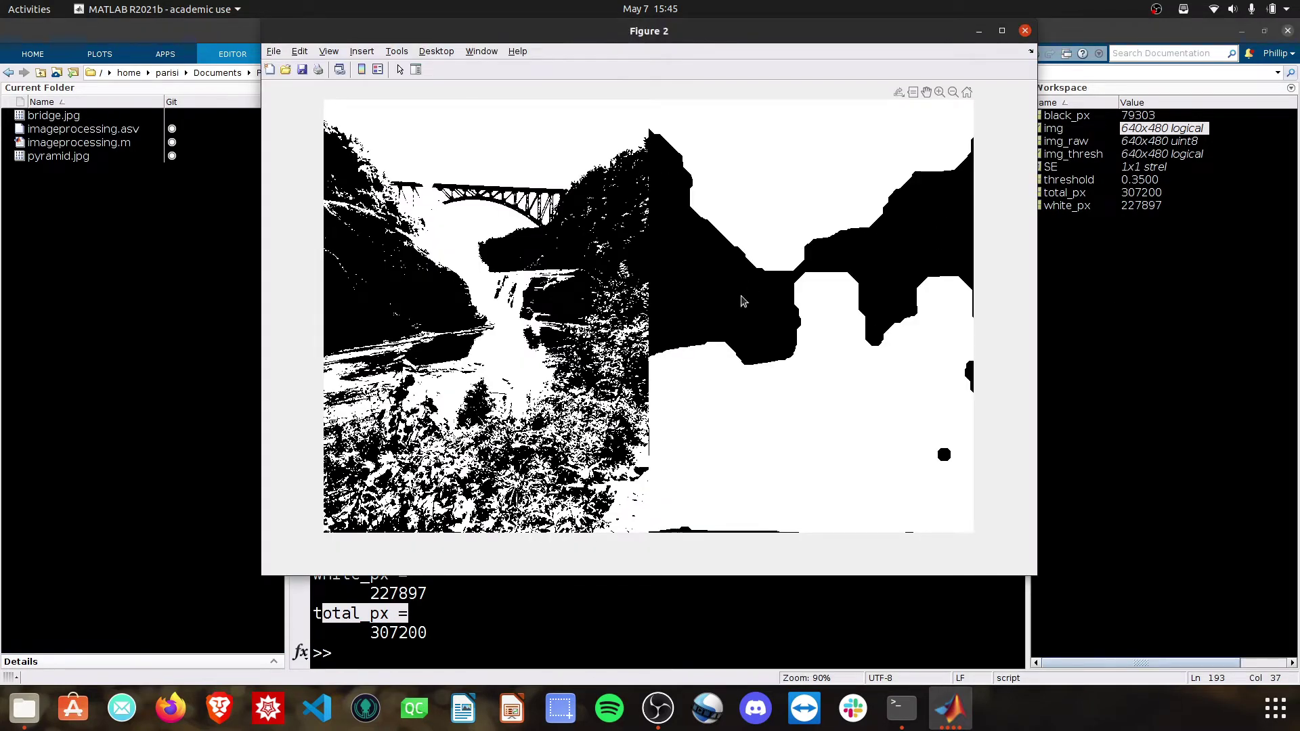
mouse_move(647, 315)
left_click(754, 595)
left_click(581, 480)
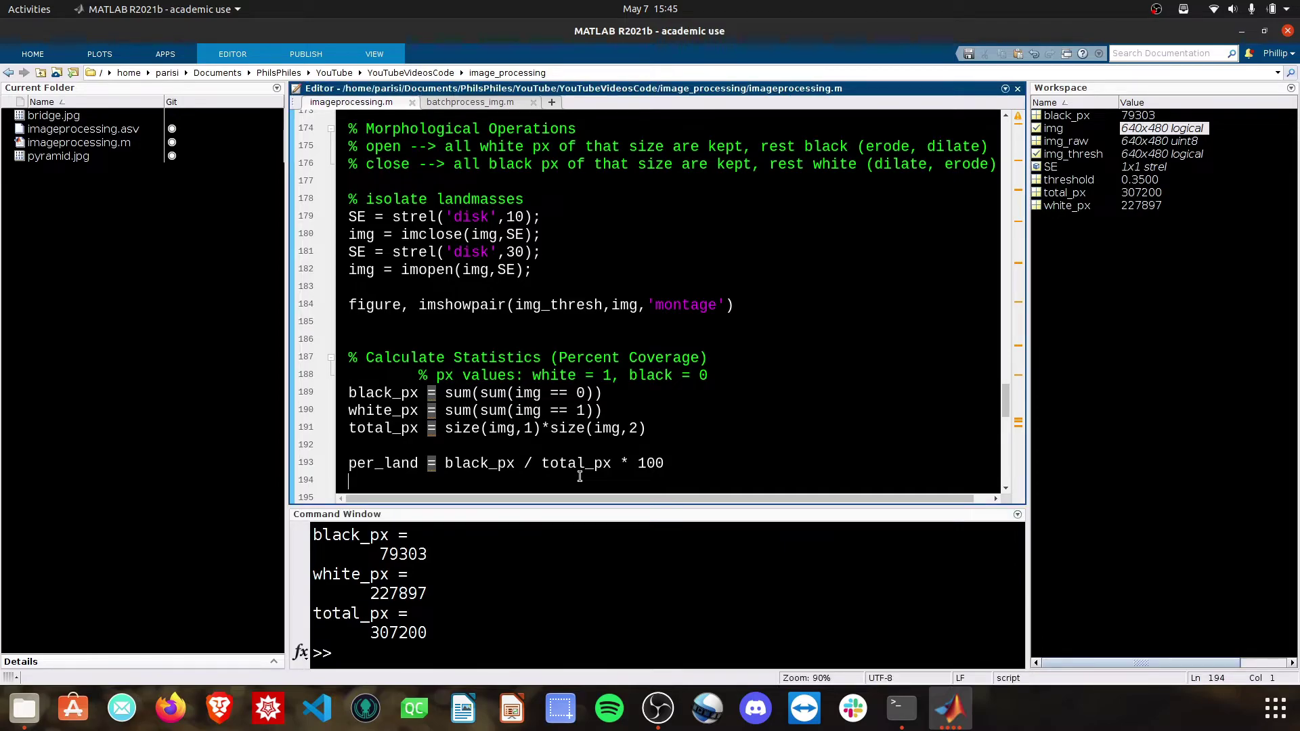
key("F5")
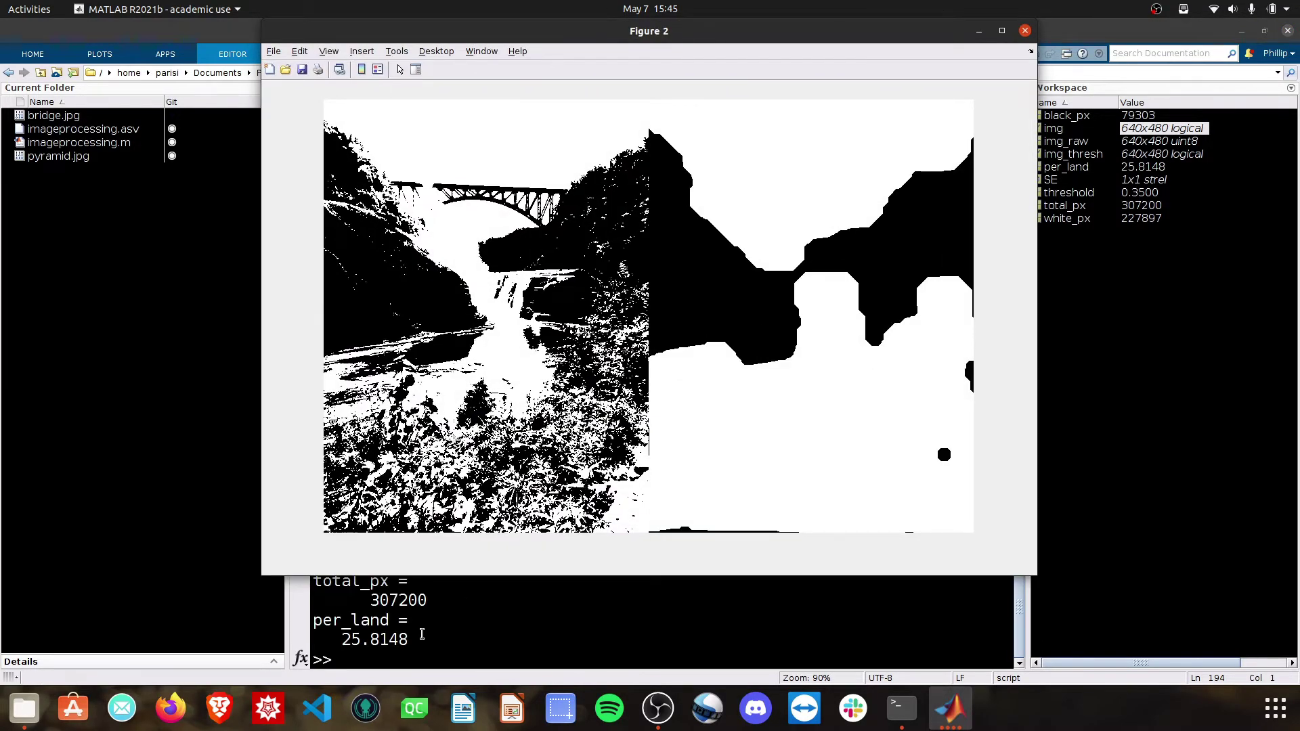
left_click(422, 634)
left_click_drag(424, 640, 313, 617)
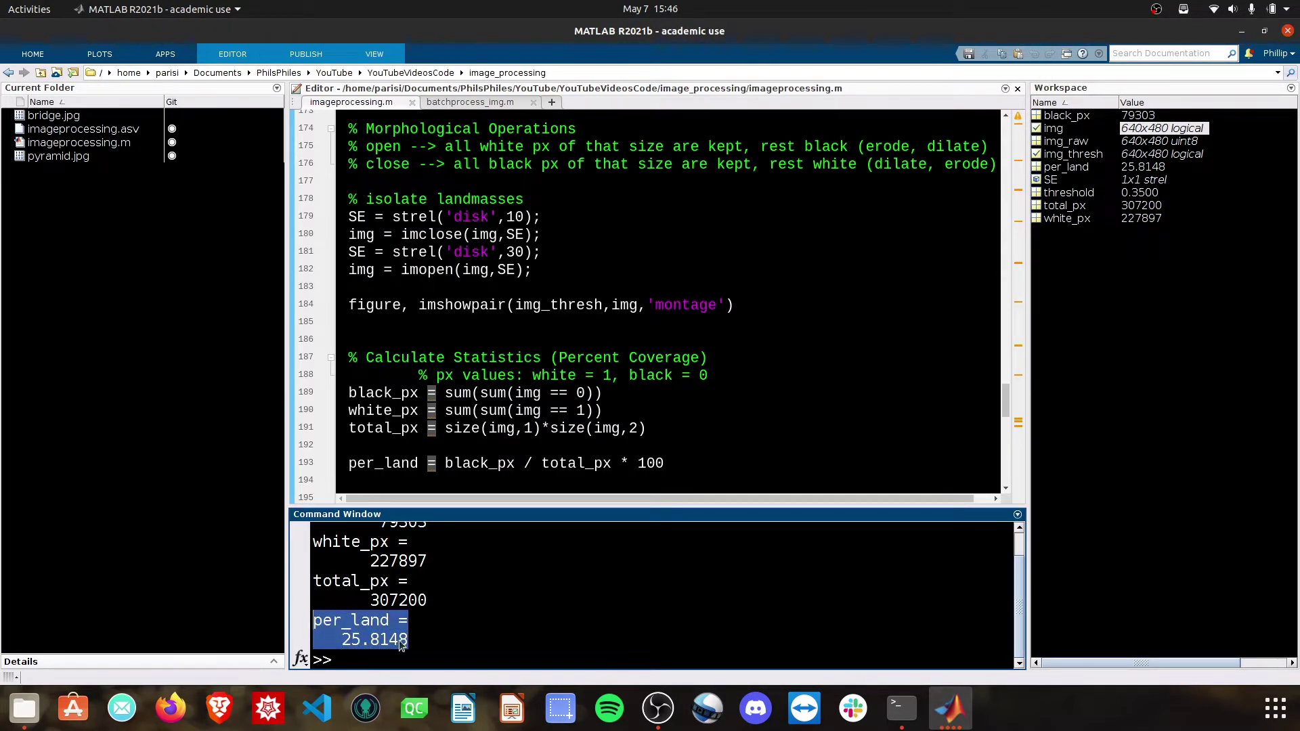